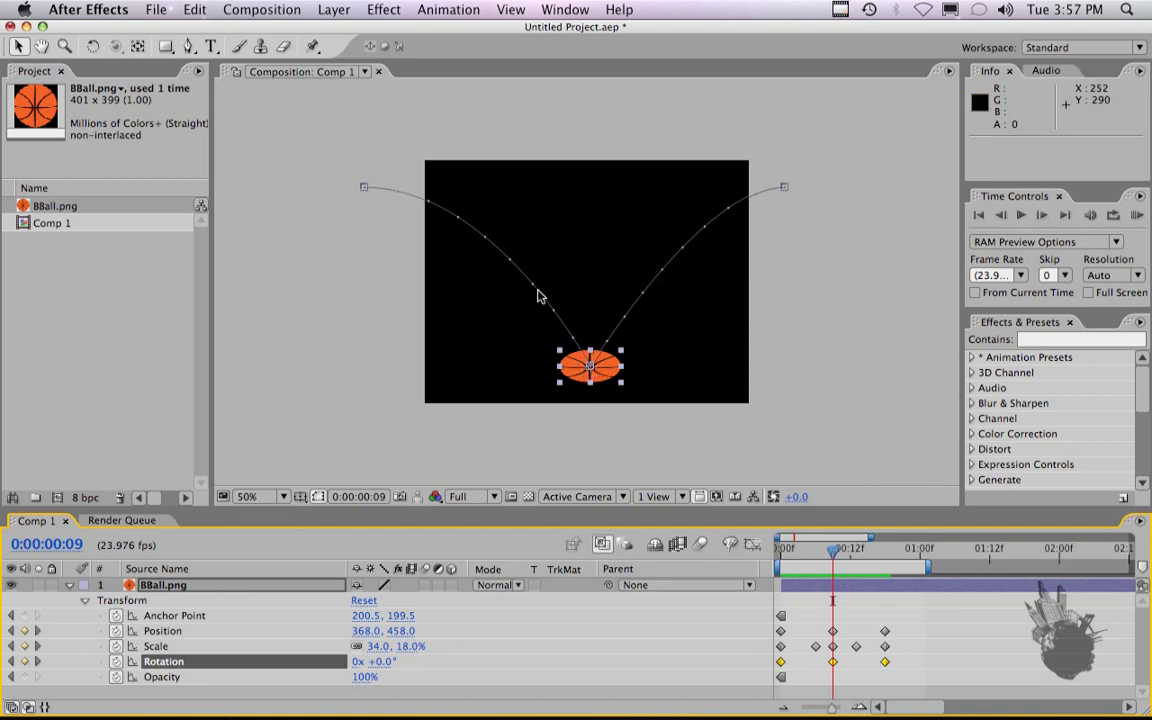
- Bring up the options menu for the ball's Rotation keyframe
{"action": "right_click", "coordinate": [832, 661]}
- Give the Rotation keyframes Continuous Bezier temporal interpolation, then RAM-preview the bounce
{"action": "left_click", "coordinate": [925, 647]}
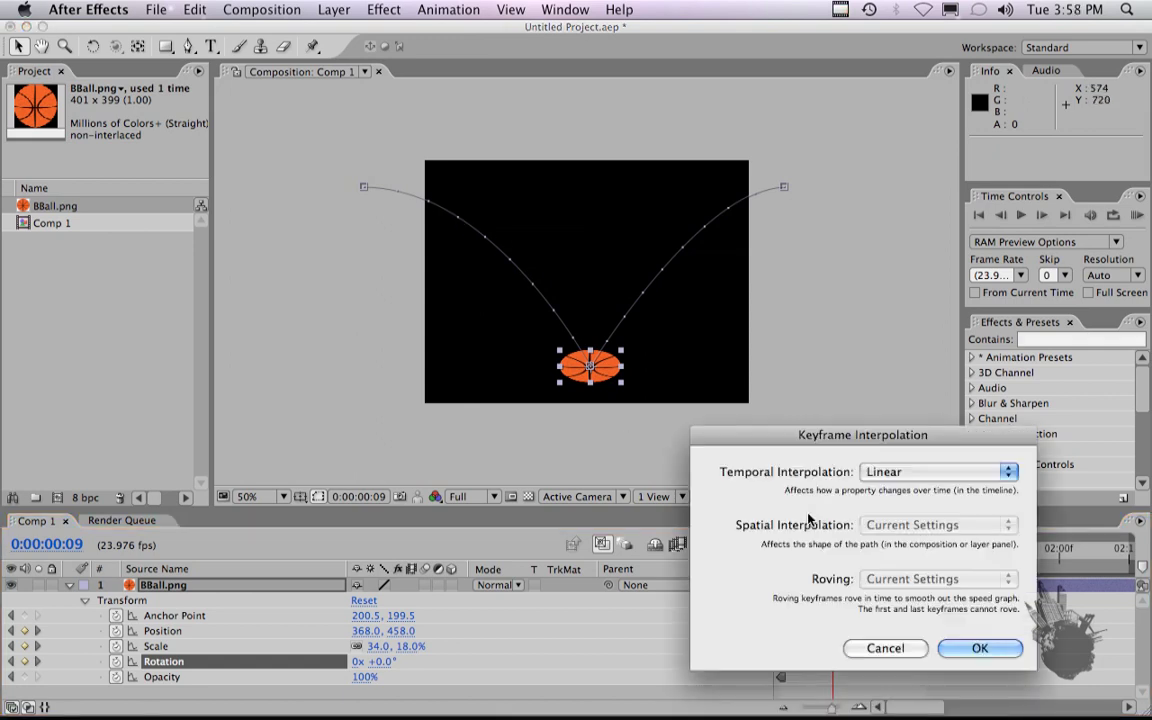
{"action": "left_click", "coordinate": [893, 478]}
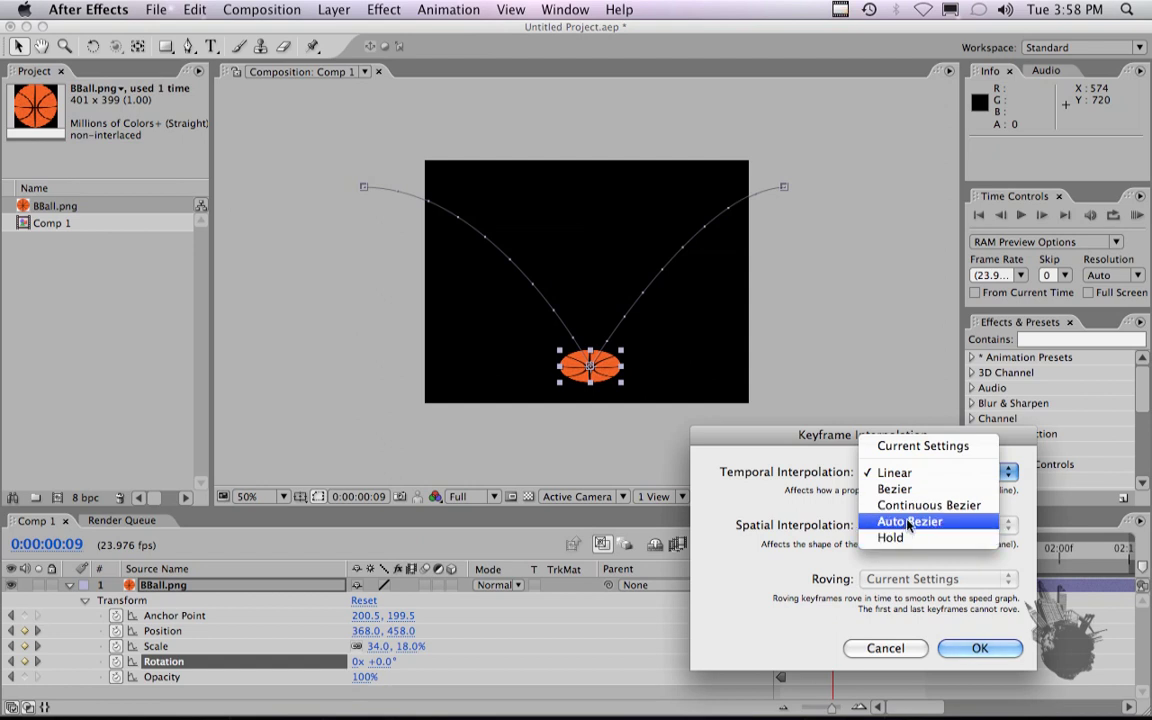
{"action": "left_click", "coordinate": [914, 507]}
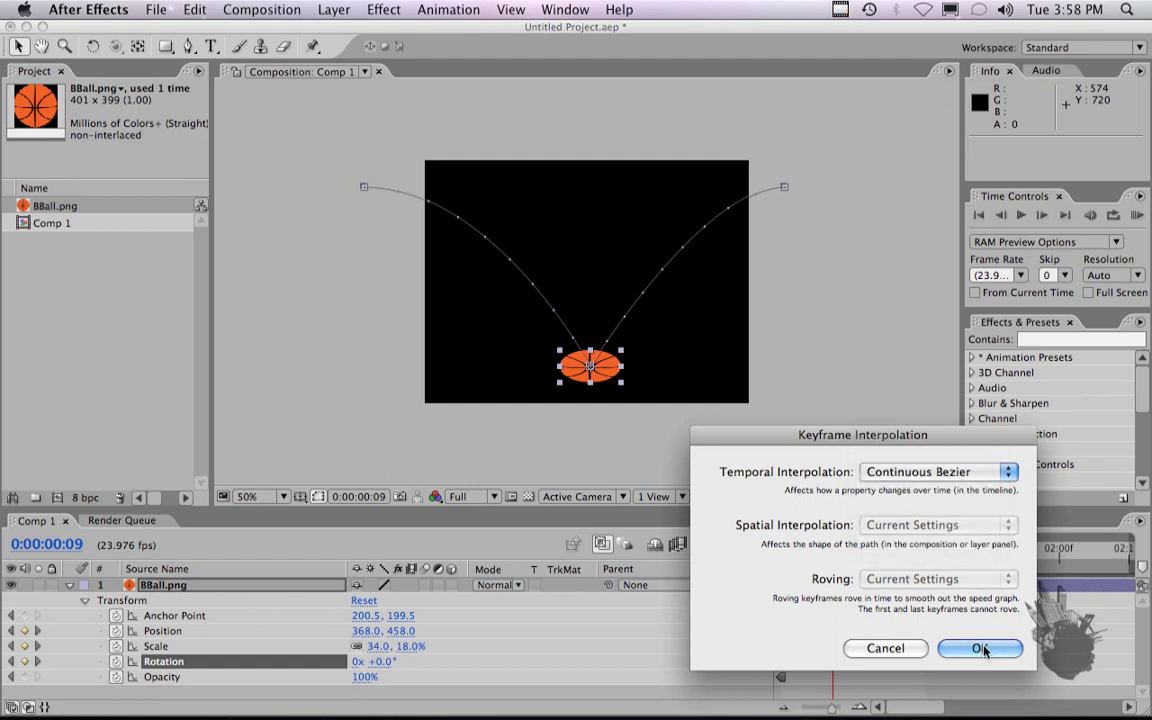
{"action": "left_click", "coordinate": [982, 649]}
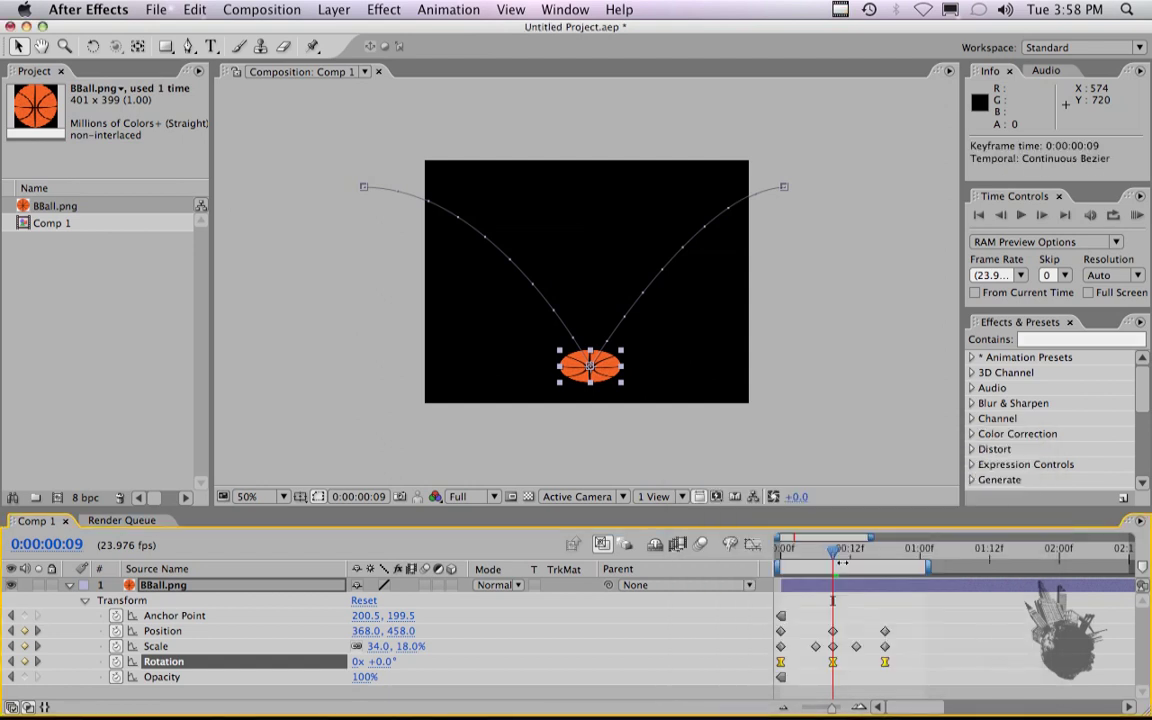
{"action": "key", "text": "KP_0"}
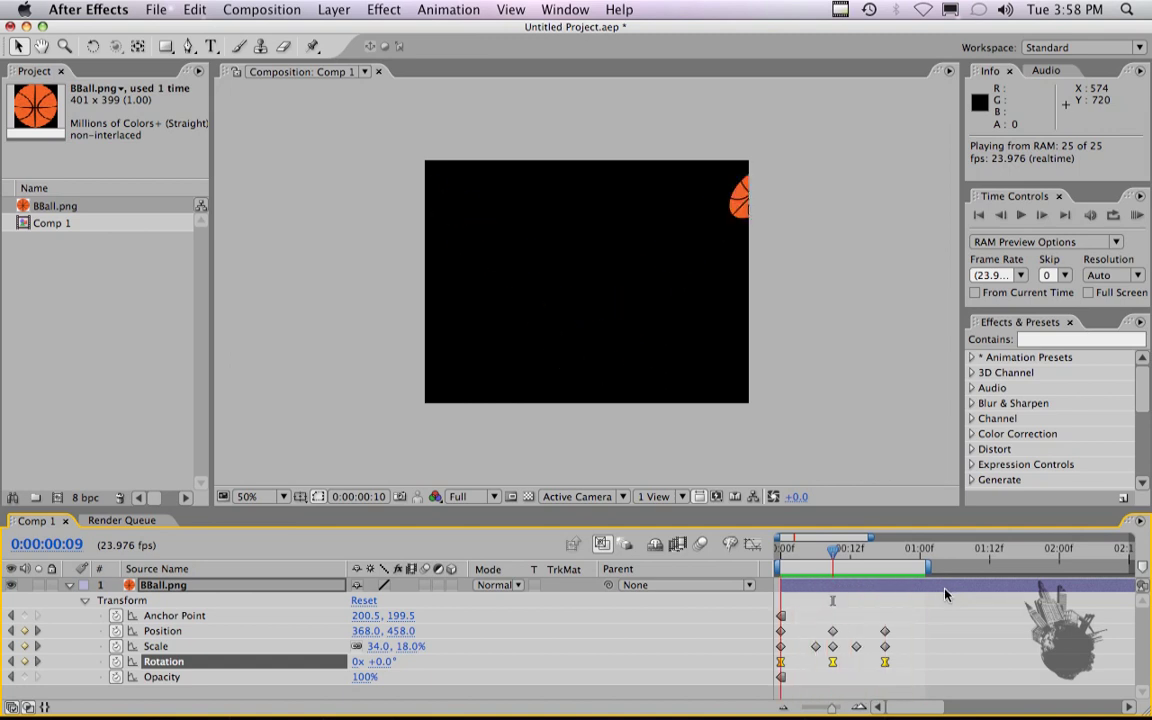
{"action": "key", "text": "space"}
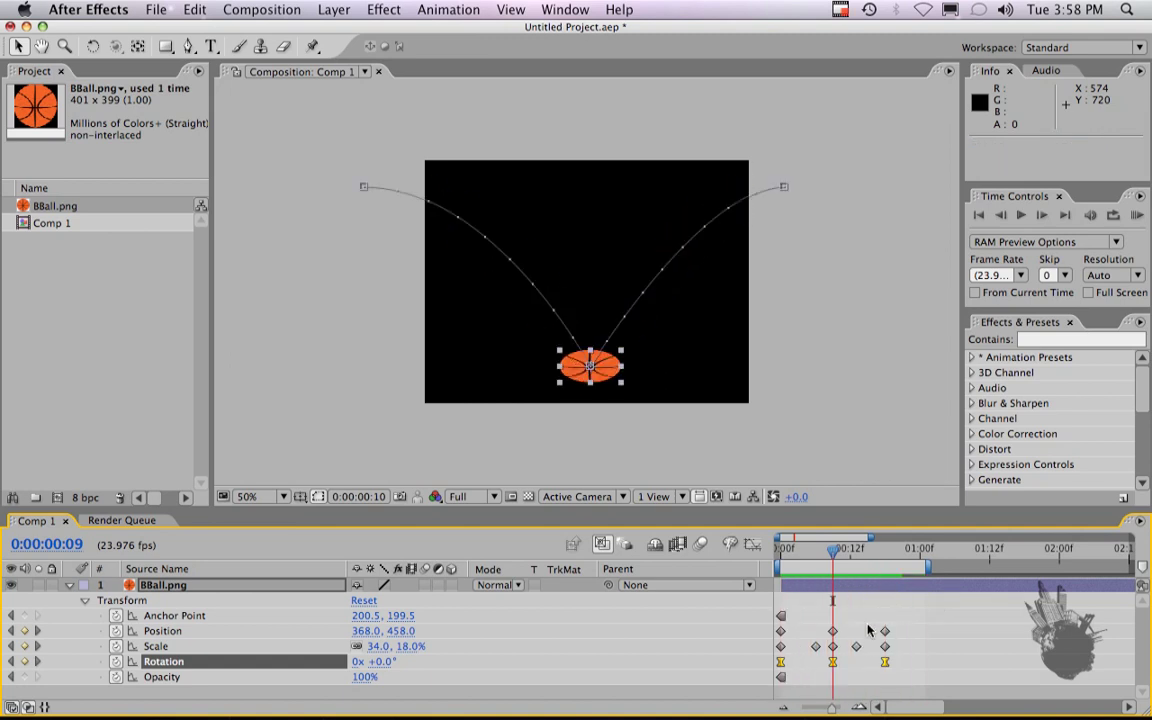
{"action": "mouse_move", "coordinate": [833, 550]}
{"action": "left_mouse_down"}
{"action": "mouse_move", "coordinate": [872, 557]}
{"action": "mouse_move", "coordinate": [784, 556]}
{"action": "mouse_move", "coordinate": [821, 556]}
{"action": "left_mouse_up"}
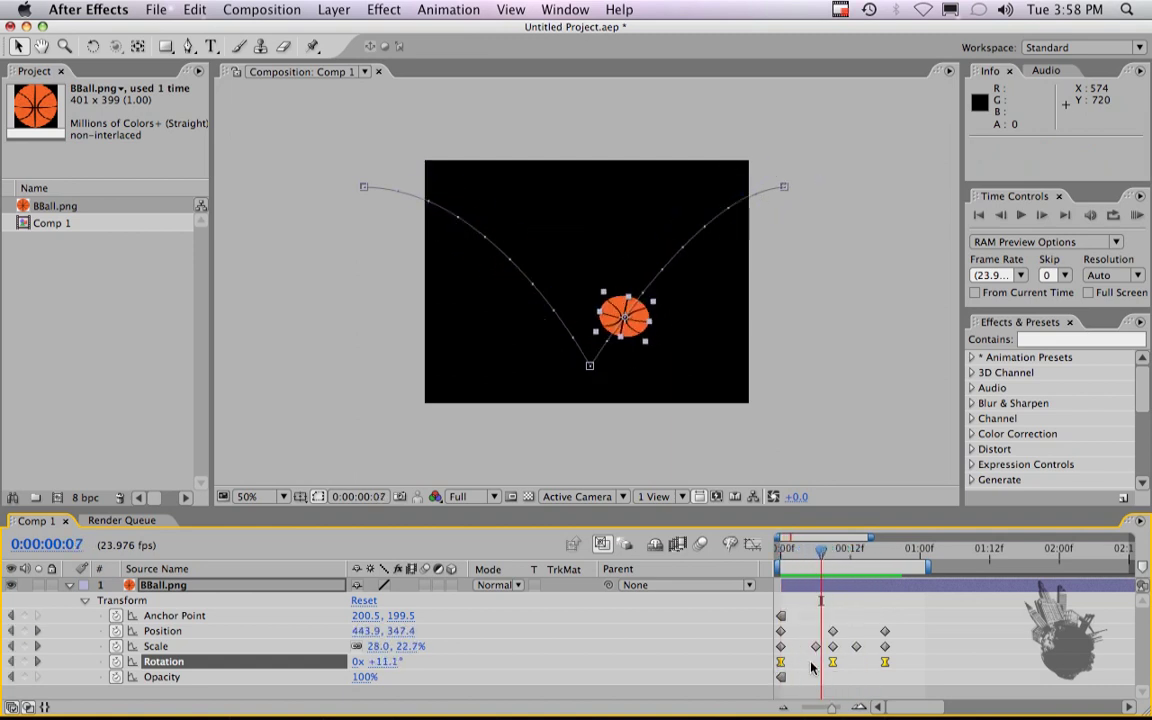
{"action": "left_click", "coordinate": [862, 590]}
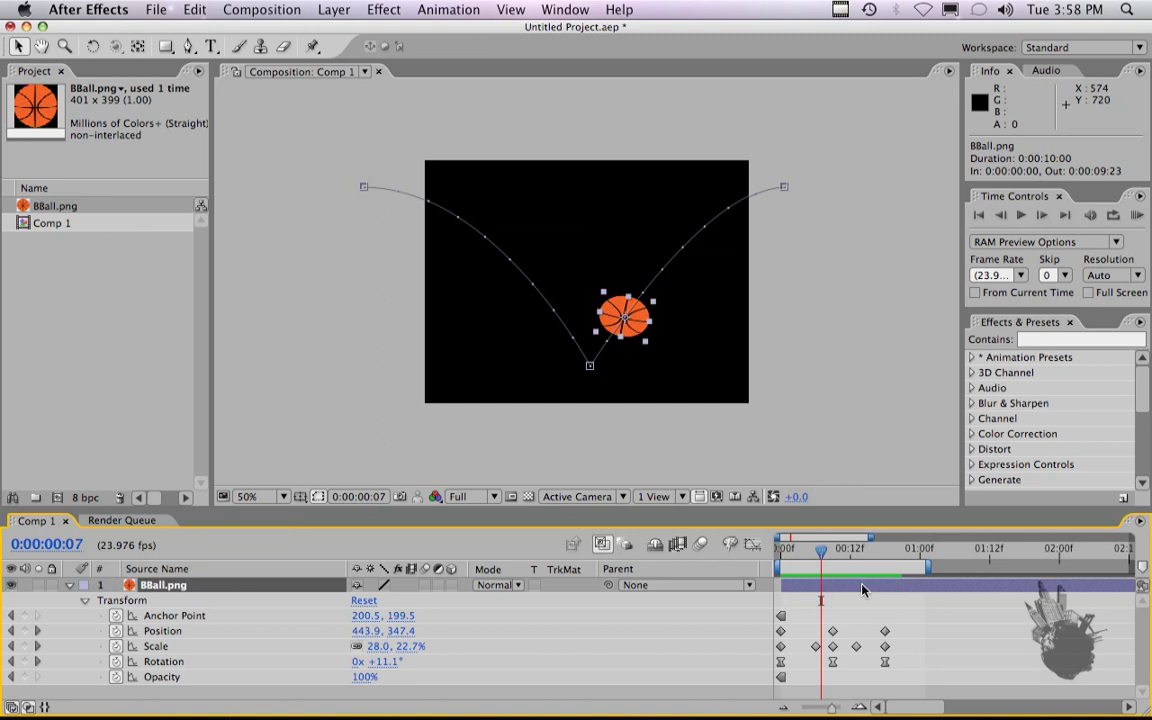
- Pre-compose the ball layer as 'BBall', then select it and reveal its keyframed properties
{"action": "left_click", "coordinate": [336, 9]}
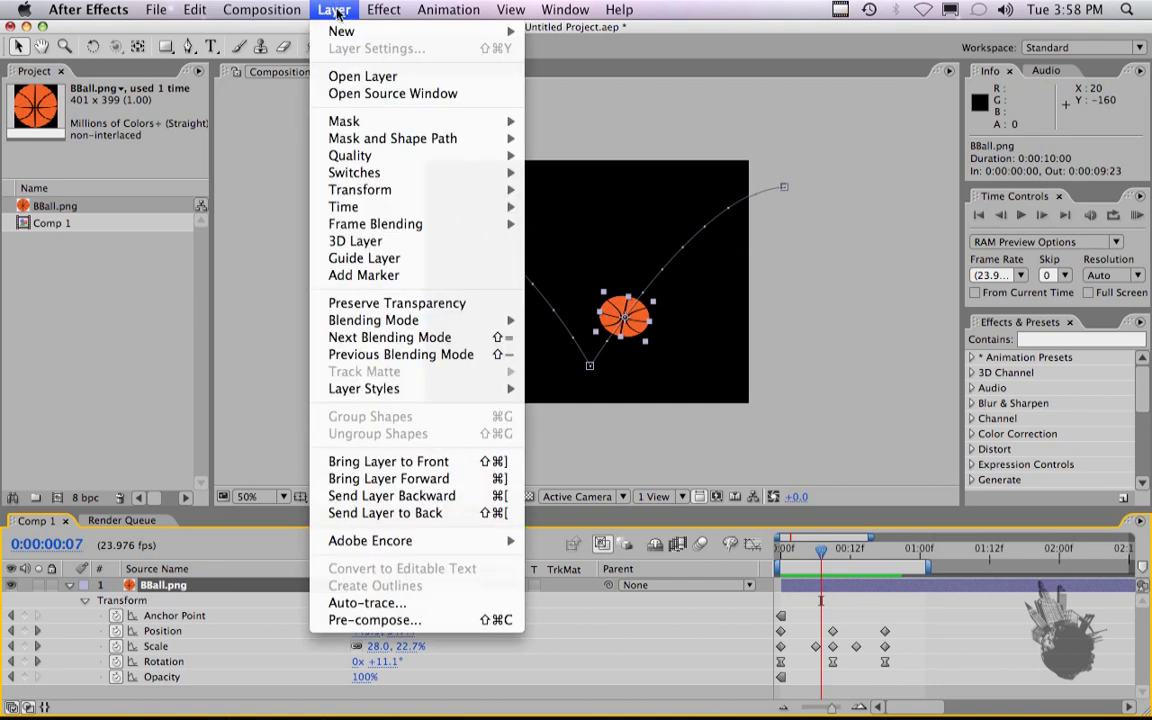
{"action": "left_click", "coordinate": [373, 620]}
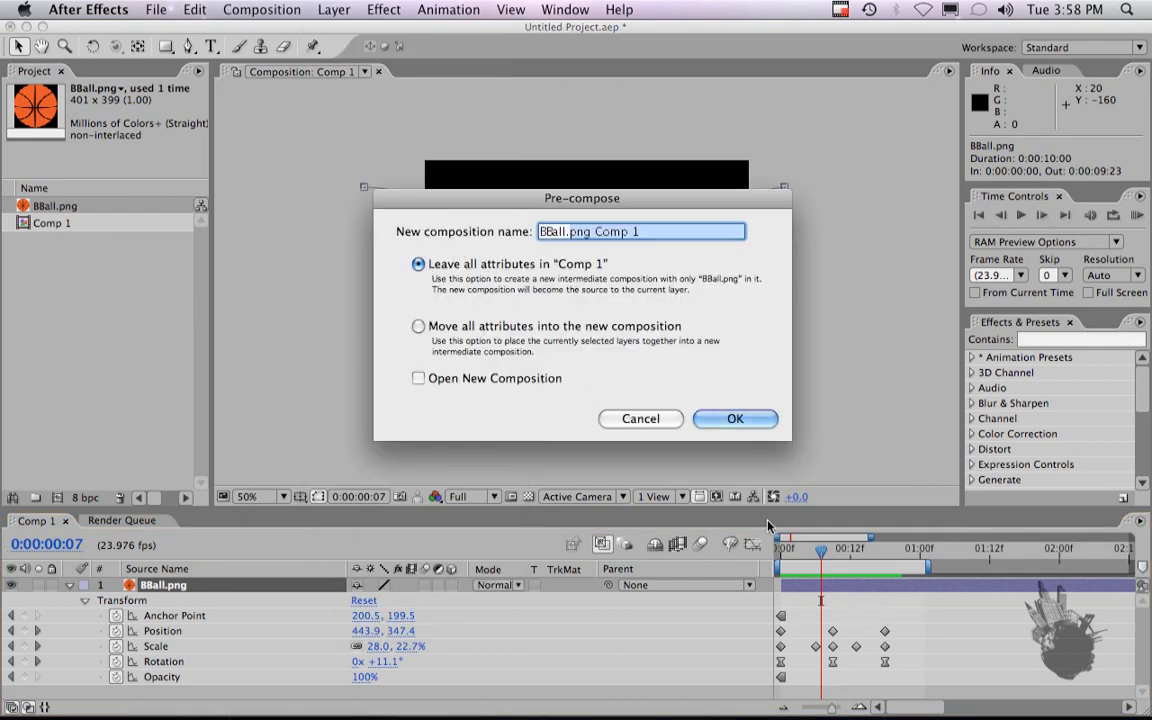
{"action": "type", "text": "BBall"}
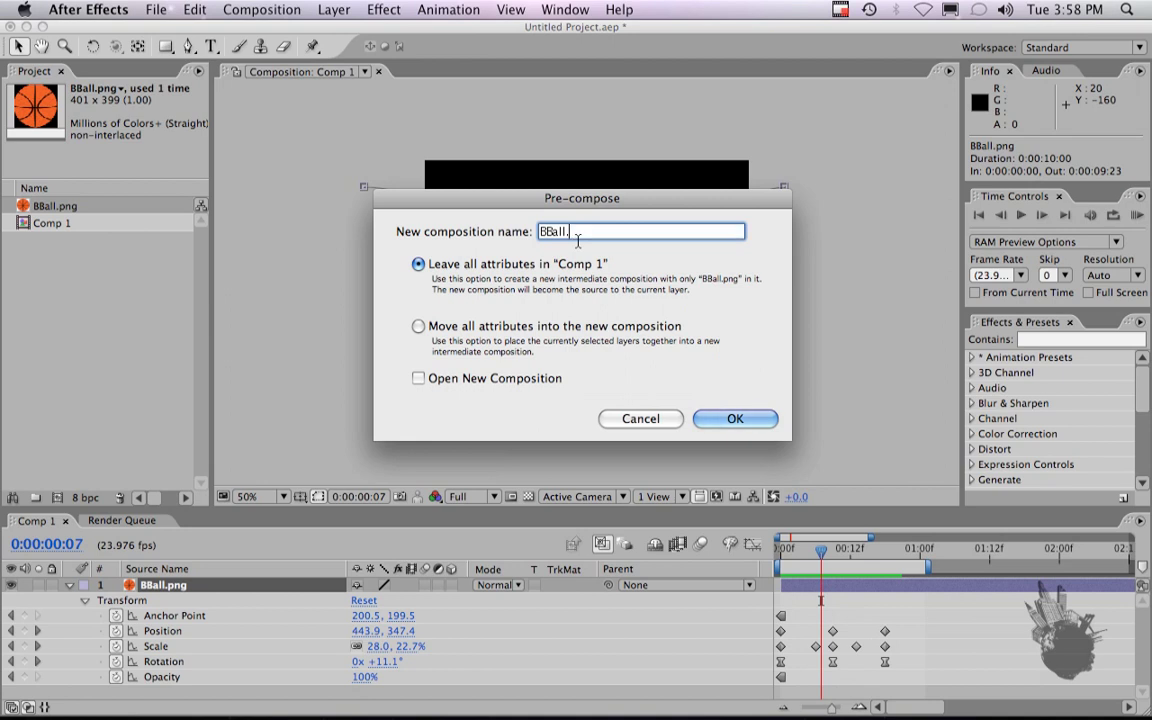
{"action": "left_click", "coordinate": [728, 418]}
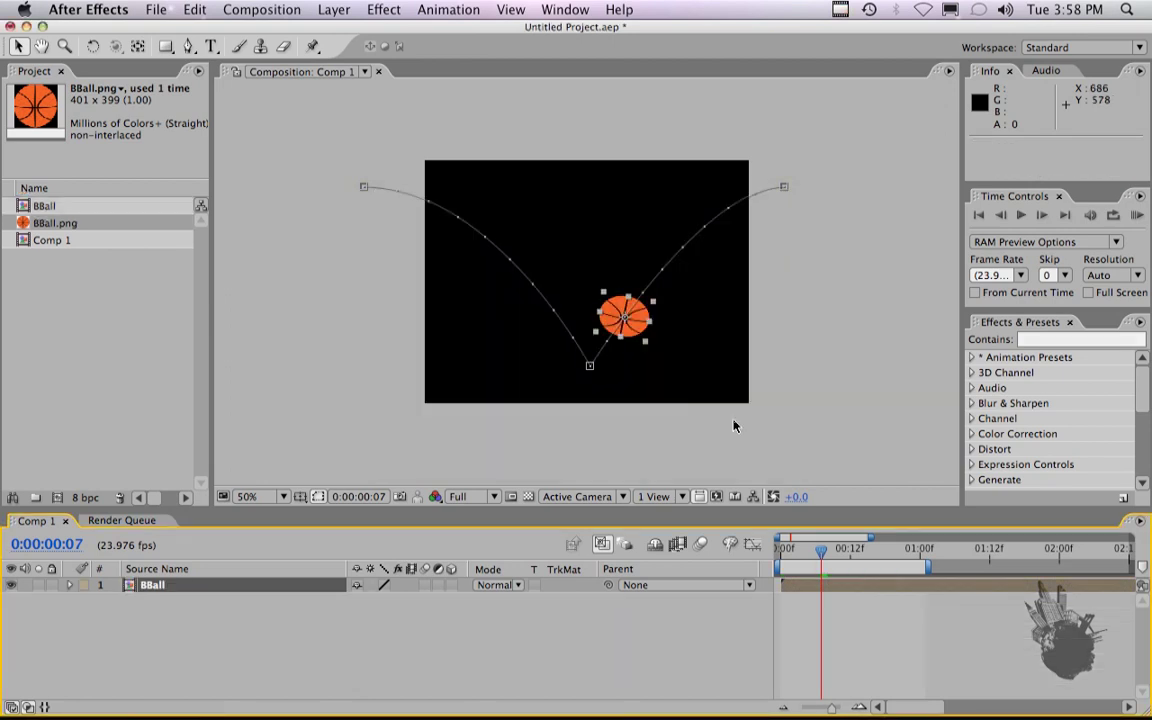
{"action": "left_click", "coordinate": [306, 584]}
{"action": "key", "text": "u"}
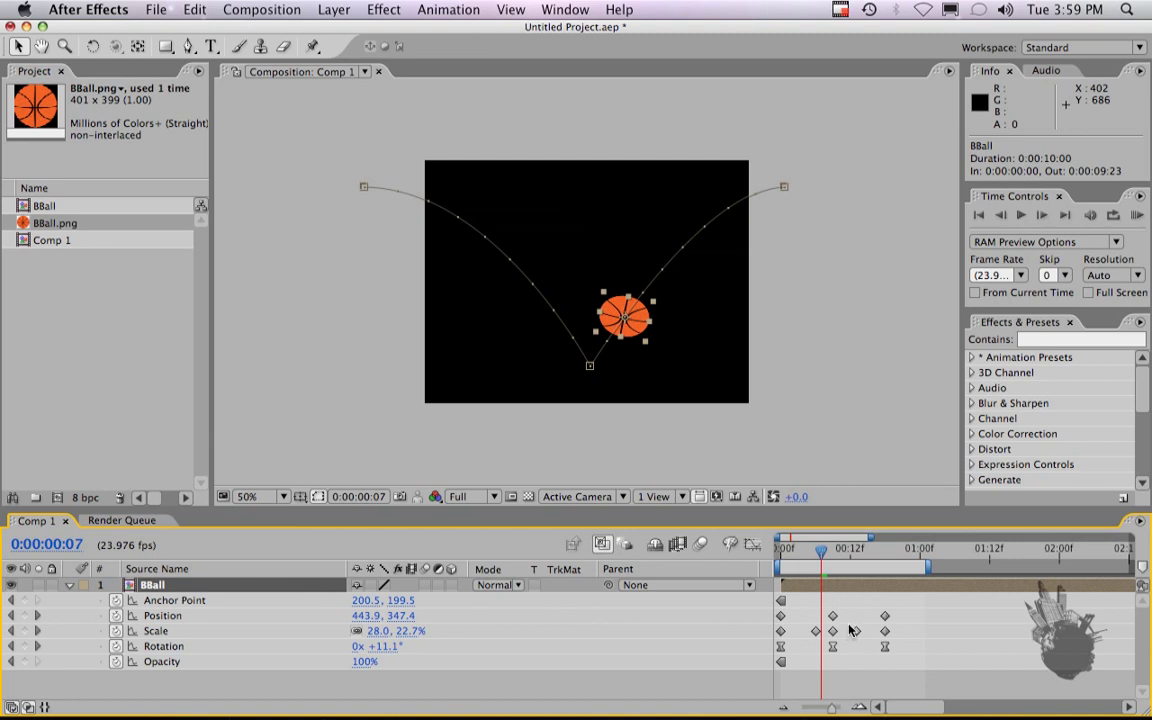
- Open the BBall composition and show BBall.png's Position, Anchor Point, Rotation, Opacity and Scale
{"action": "double_click", "coordinate": [157, 586]}
{"action": "left_click", "coordinate": [184, 588]}
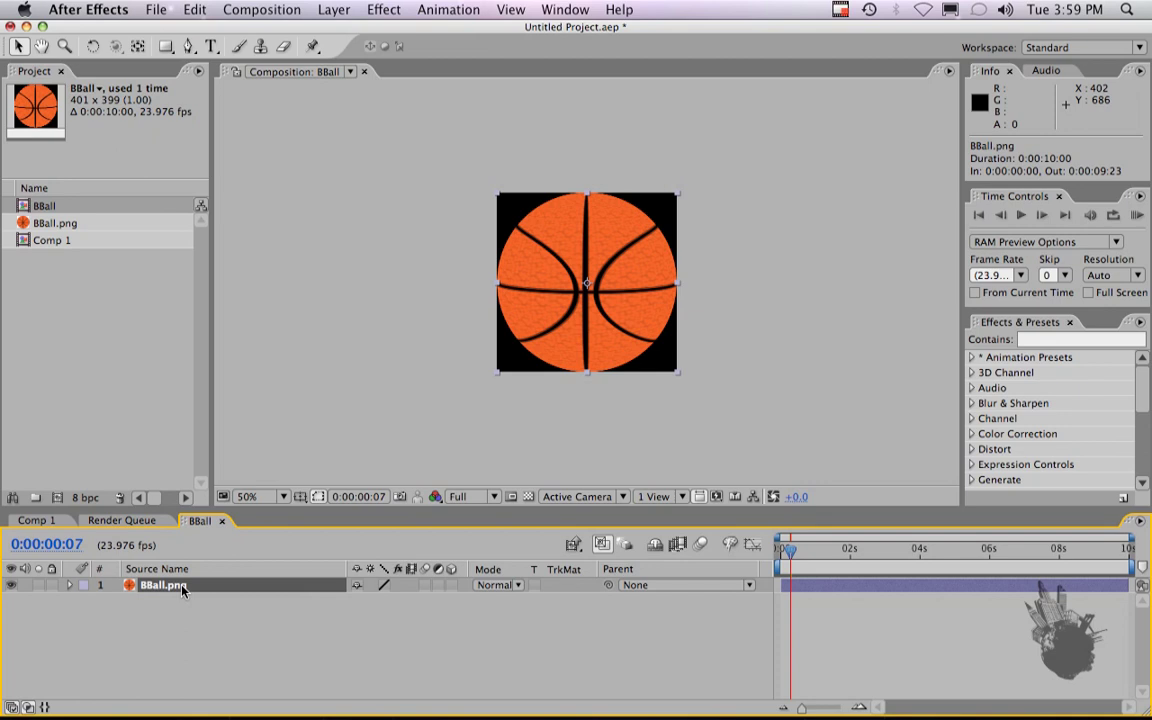
{"action": "key", "text": "p"}
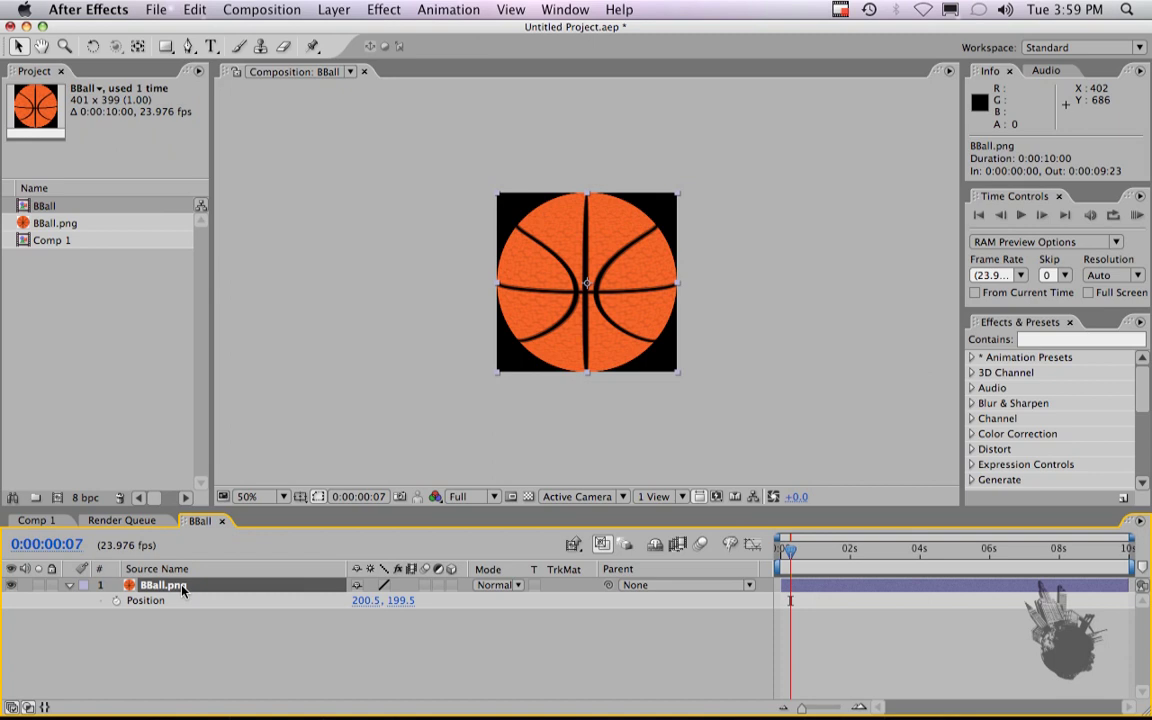
{"action": "key", "text": "shift+a"}
{"action": "key", "text": "shift+r"}
{"action": "key", "text": "shift+t"}
{"action": "key", "text": "shift+s"}
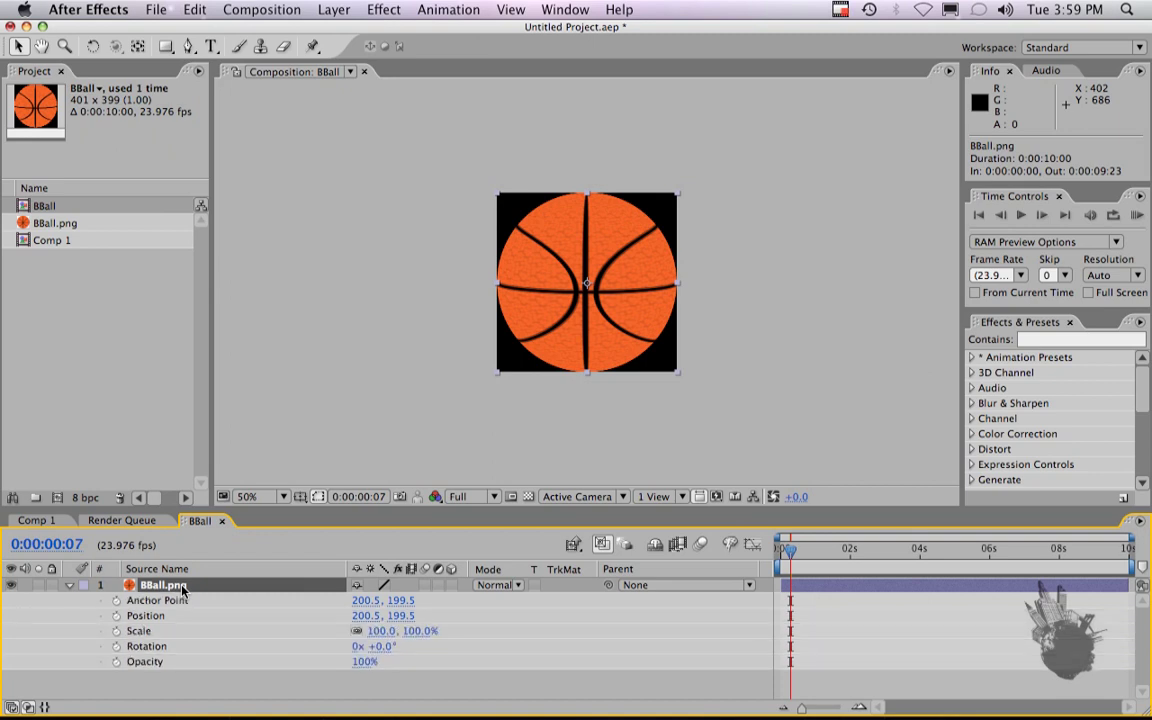
- Turn on keyframing for all five transform properties and select the new keyframes
{"action": "left_click", "coordinate": [116, 600]}
{"action": "left_click", "coordinate": [116, 615]}
{"action": "left_click", "coordinate": [116, 631]}
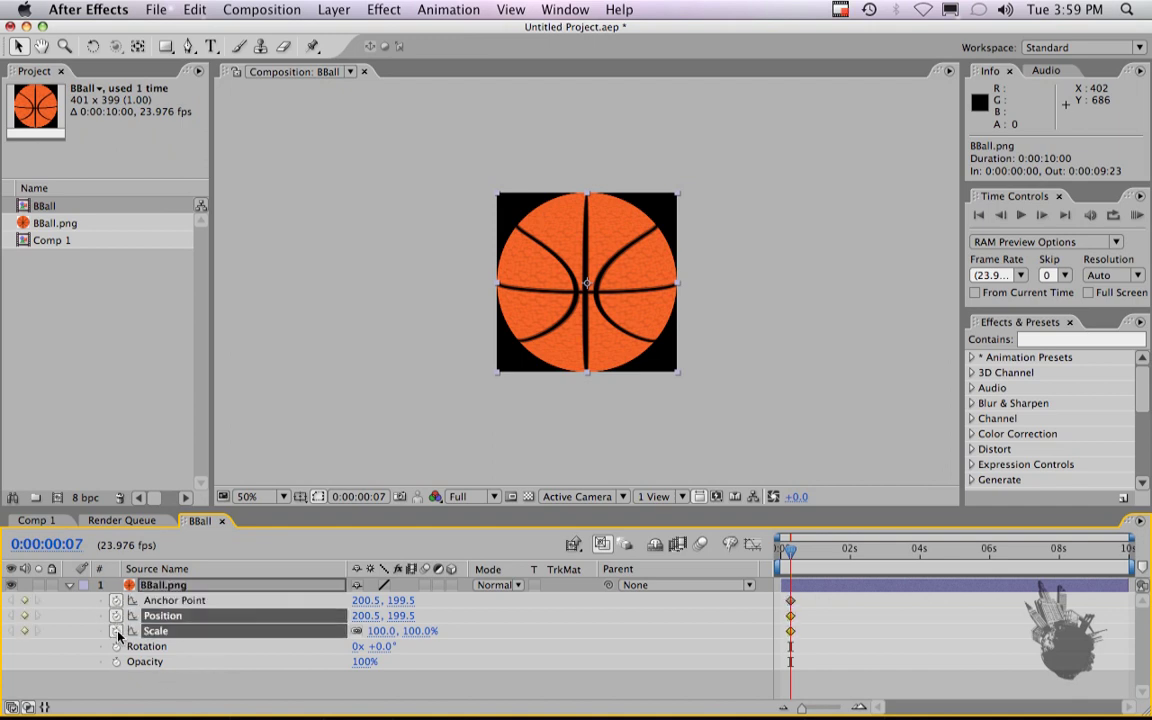
{"action": "left_click", "coordinate": [116, 646]}
{"action": "left_click", "coordinate": [116, 661]}
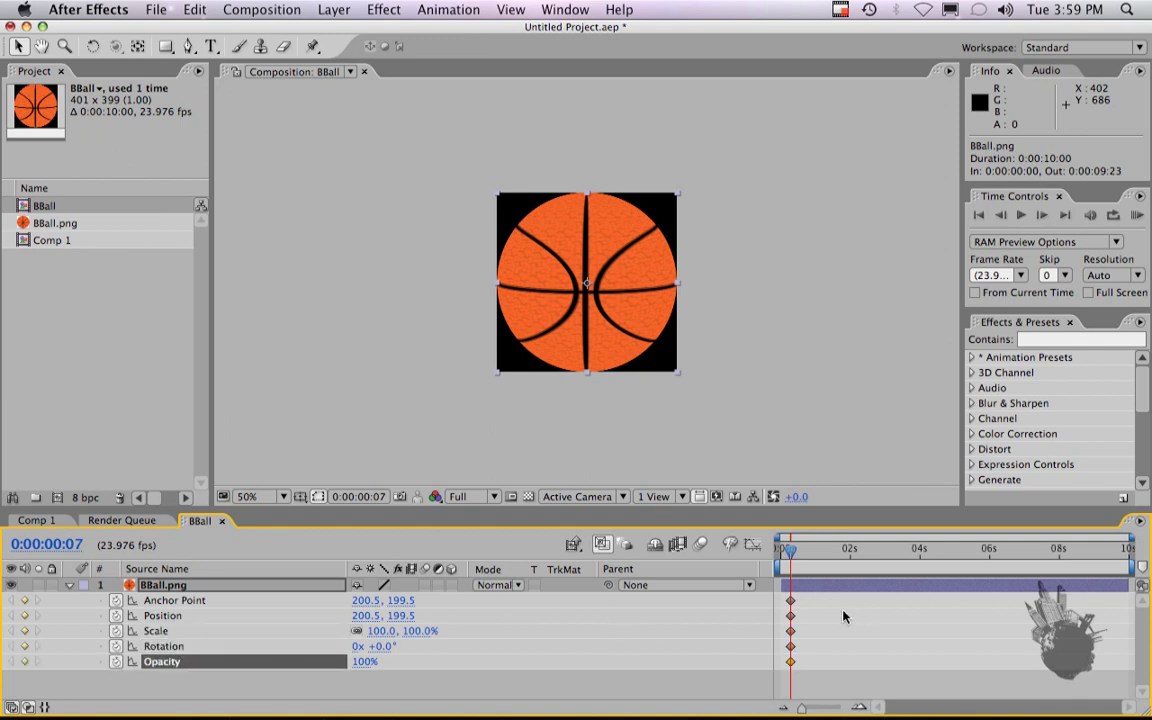
{"action": "left_click_drag", "start_coordinate": [805, 672], "coordinate": [781, 603]}
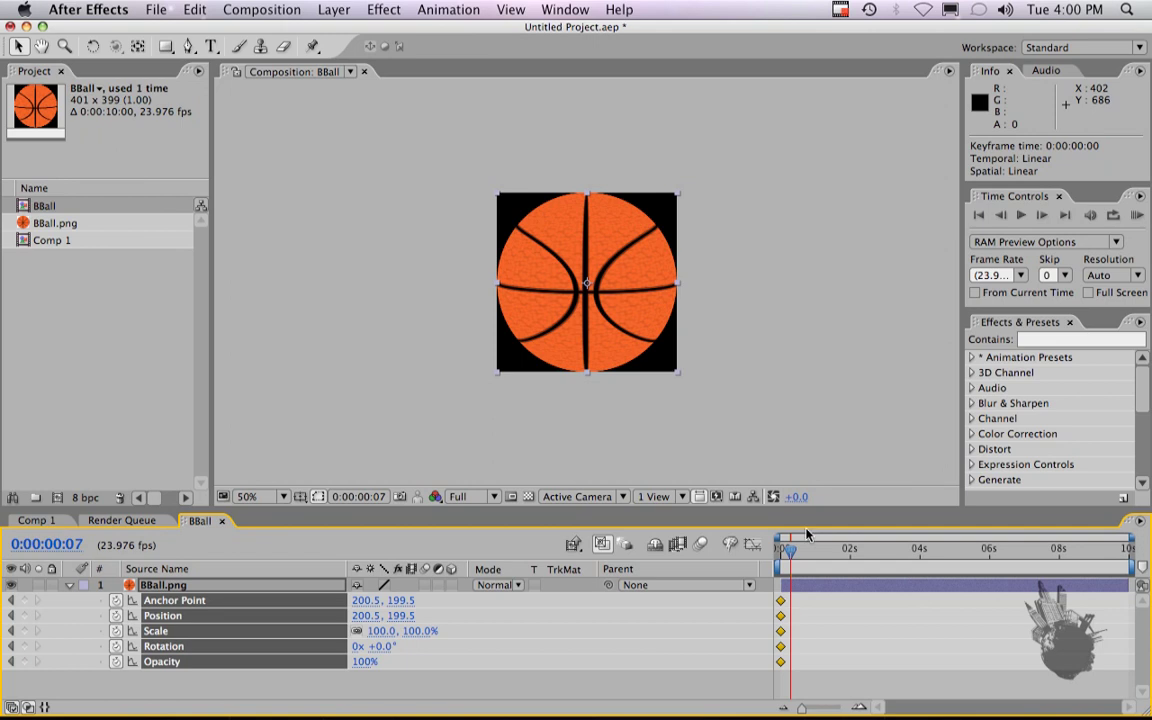
- Move the time indicator to frame 18 and return to the BBall composition
{"action": "left_click", "coordinate": [35, 521]}
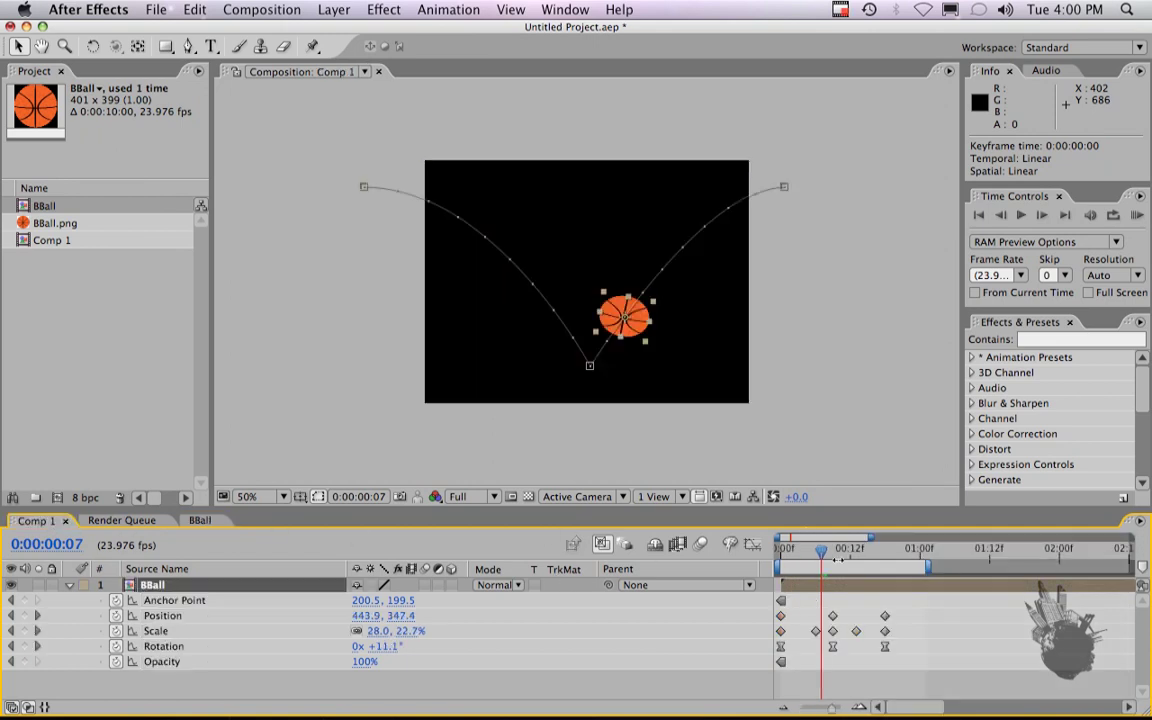
{"action": "left_click_drag", "start_coordinate": [826, 551], "coordinate": [886, 549]}
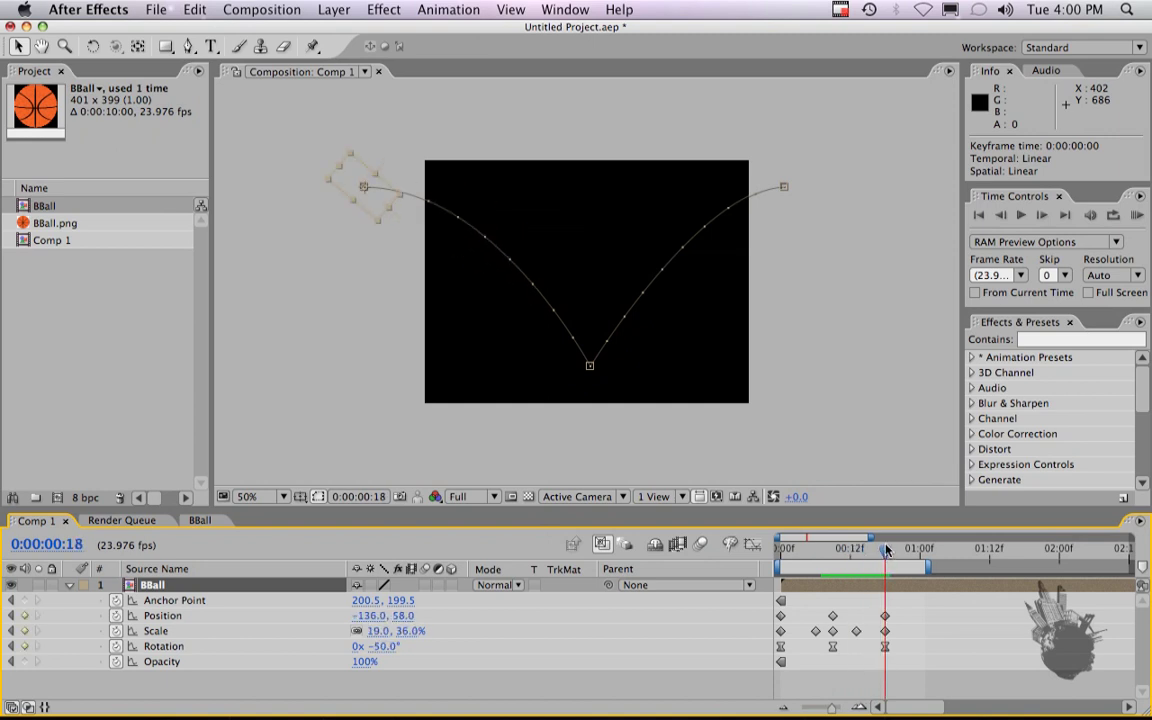
{"action": "left_click", "coordinate": [200, 521]}
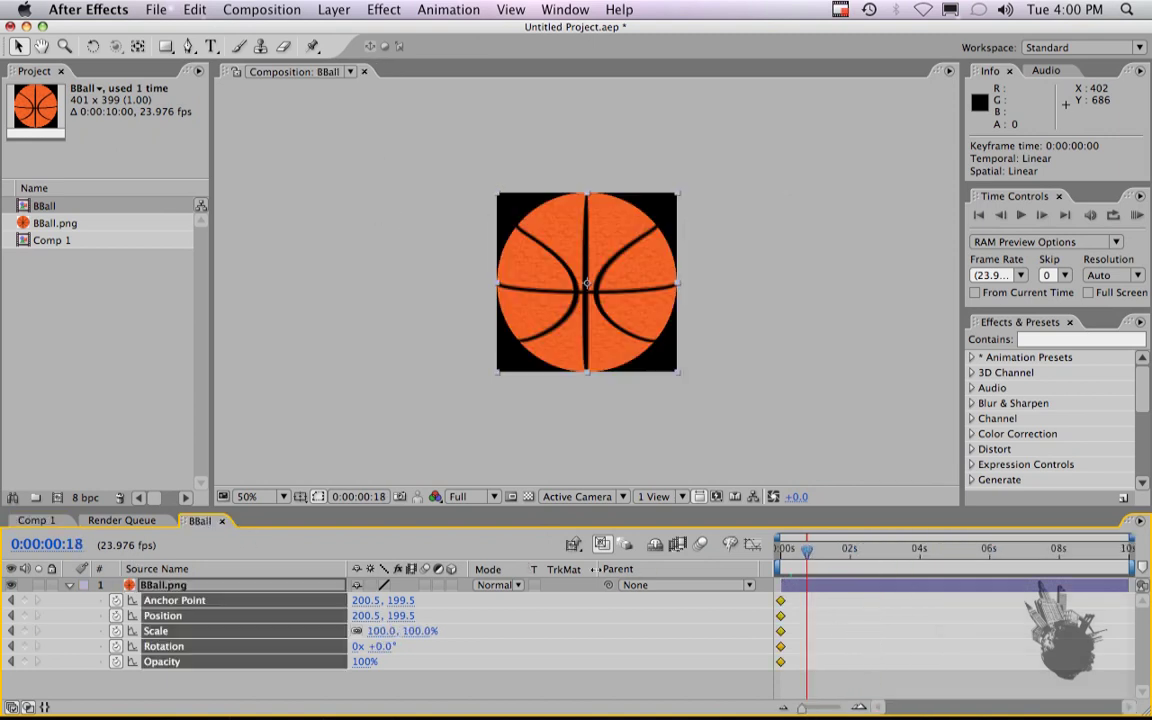
{"action": "left_click", "coordinate": [405, 665]}
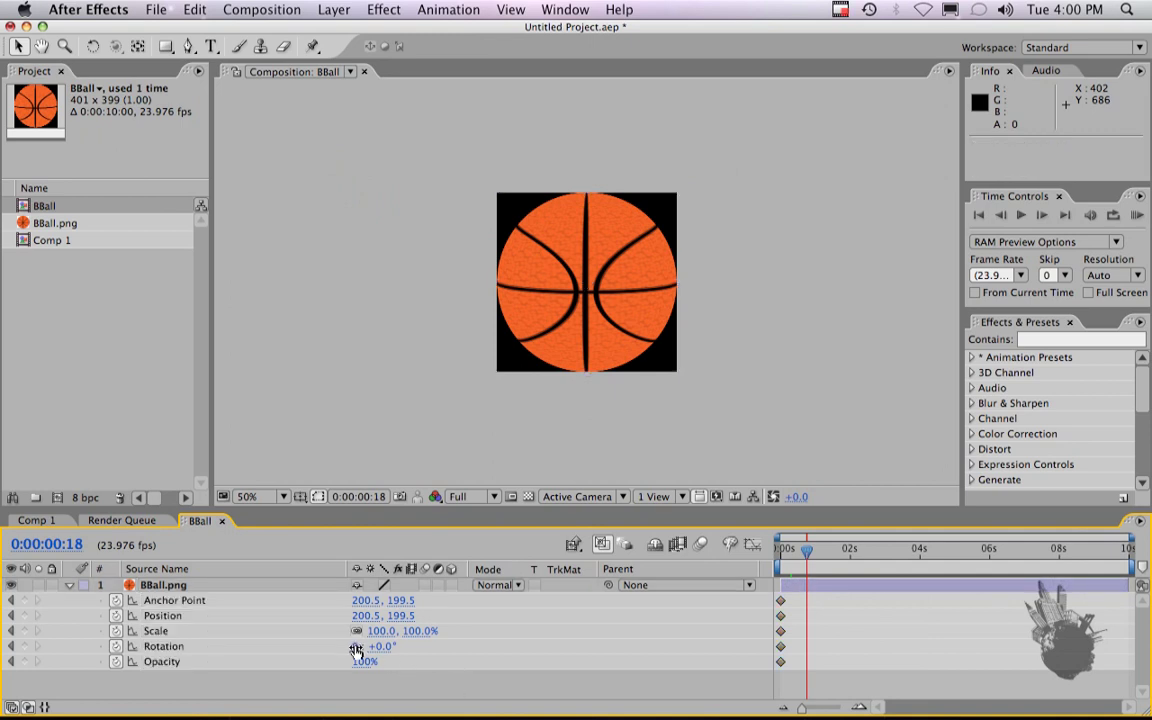
- Set a Rotation keyframe of -2x -180° at frame 18, then play from the start
{"action": "left_click", "coordinate": [357, 647]}
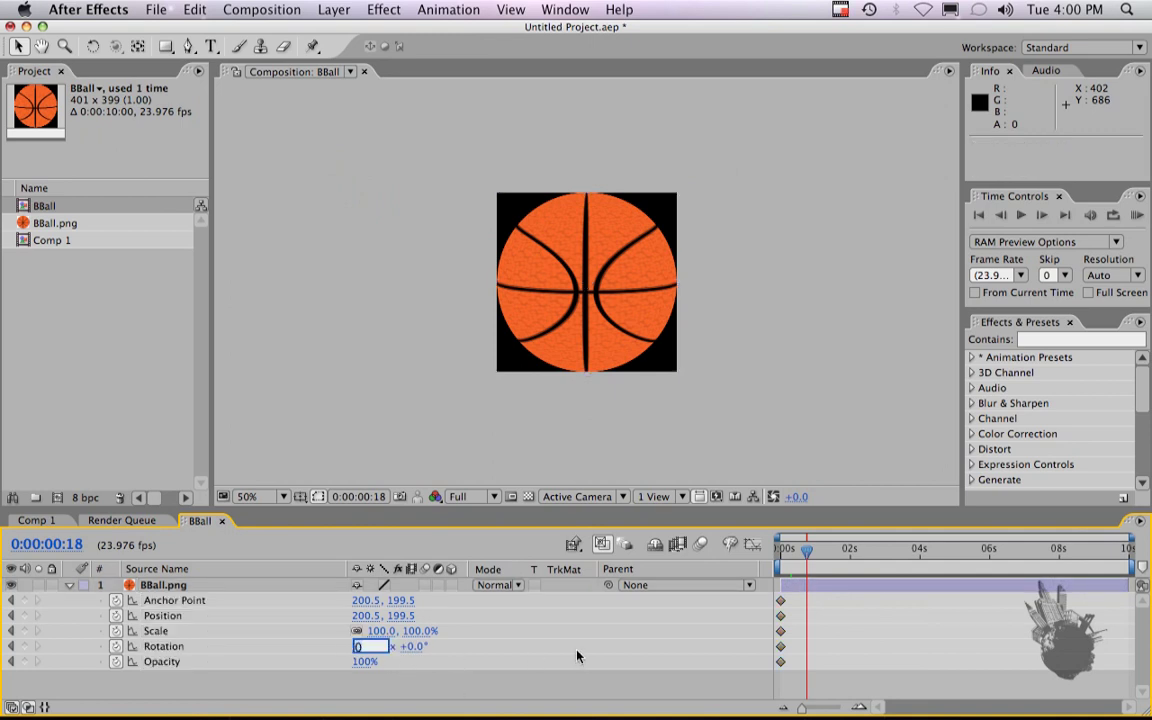
{"action": "type", "text": "-2"}
{"action": "key", "text": "Return"}
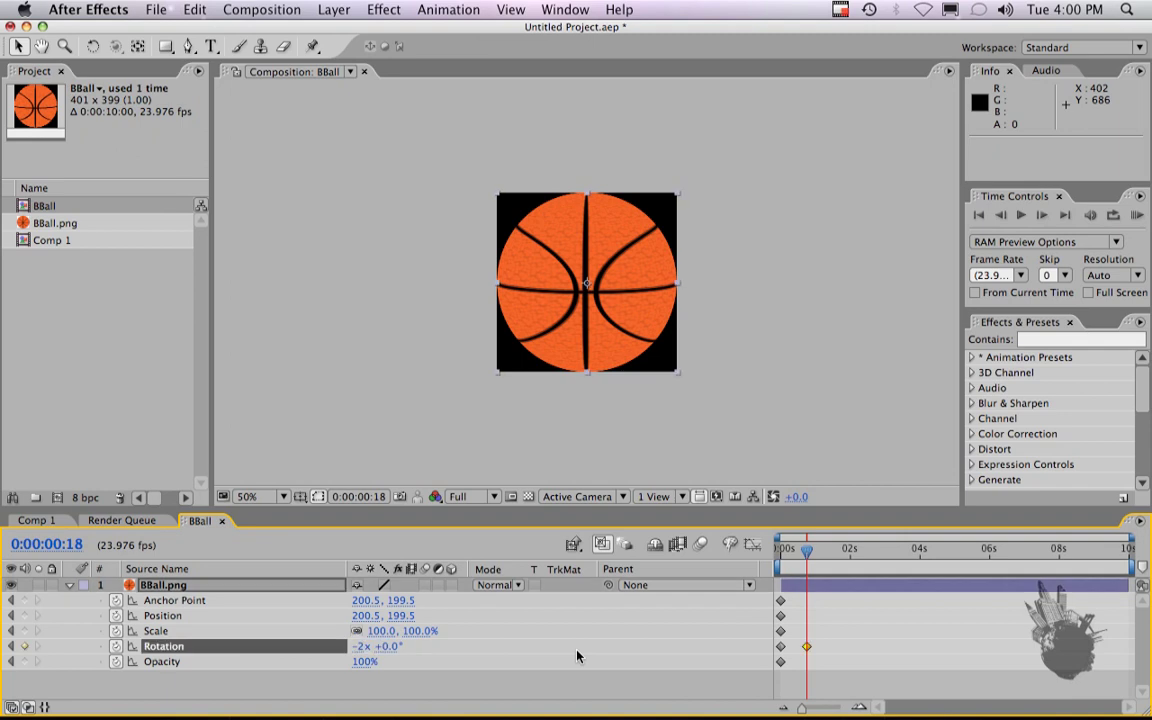
{"action": "left_click", "coordinate": [381, 647]}
{"action": "key", "text": "Return"}
{"action": "left_click_drag", "start_coordinate": [384, 649], "coordinate": [360, 650]}
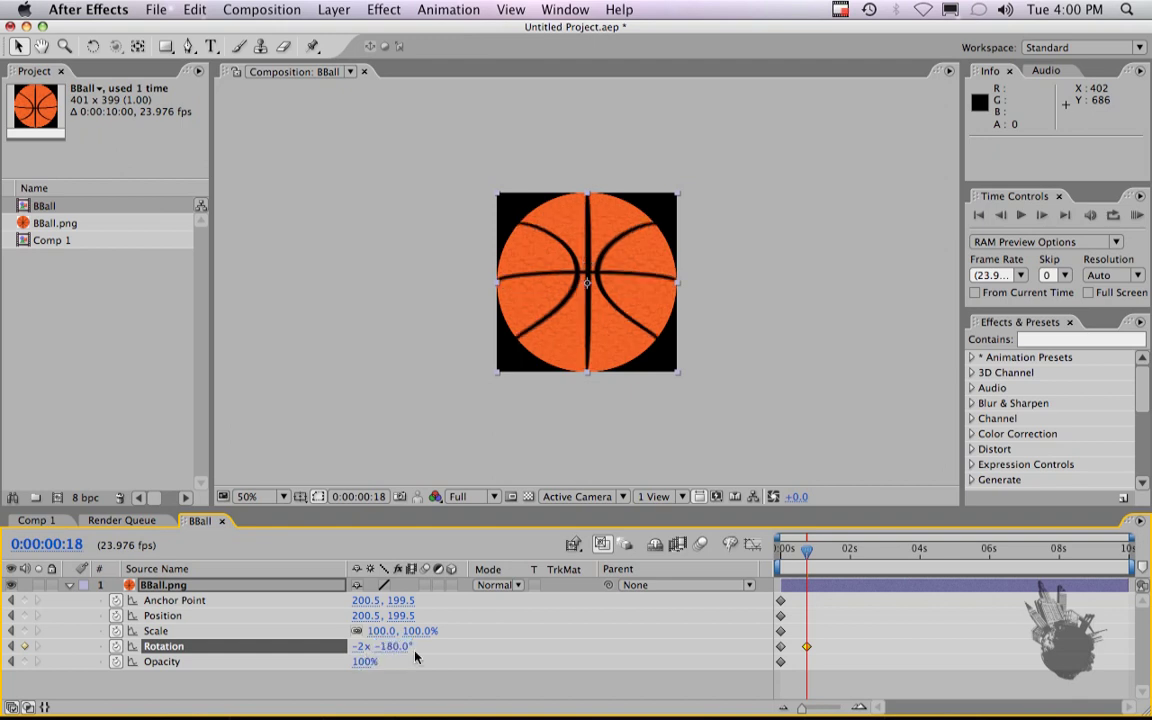
{"action": "mouse_move", "coordinate": [807, 550]}
{"action": "left_mouse_down"}
{"action": "mouse_move", "coordinate": [776, 548]}
{"action": "mouse_move", "coordinate": [786, 548]}
{"action": "left_mouse_up"}
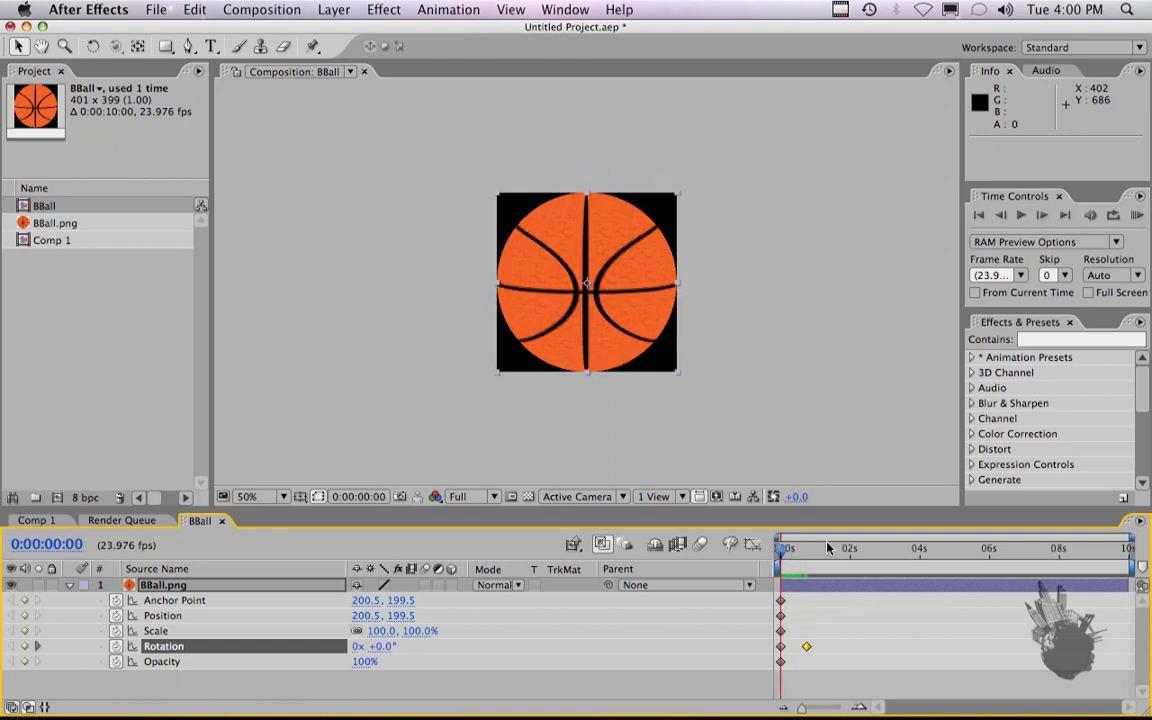
{"action": "key", "text": "space"}
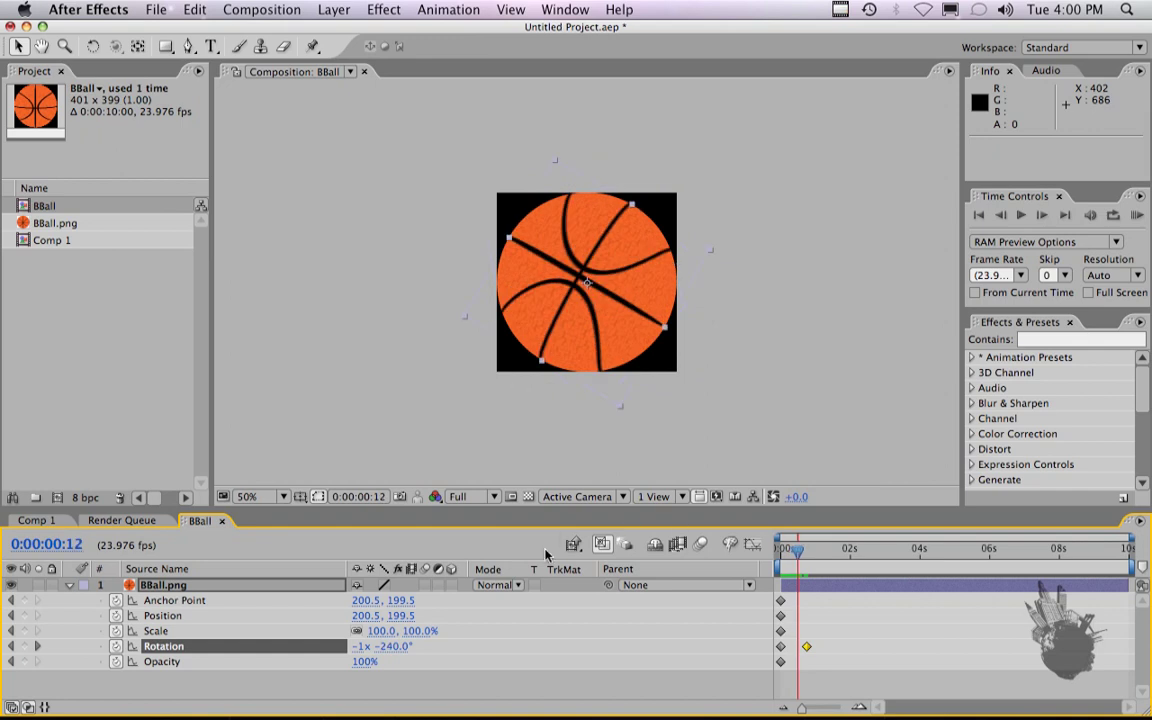
{"action": "left_click", "coordinate": [33, 521]}
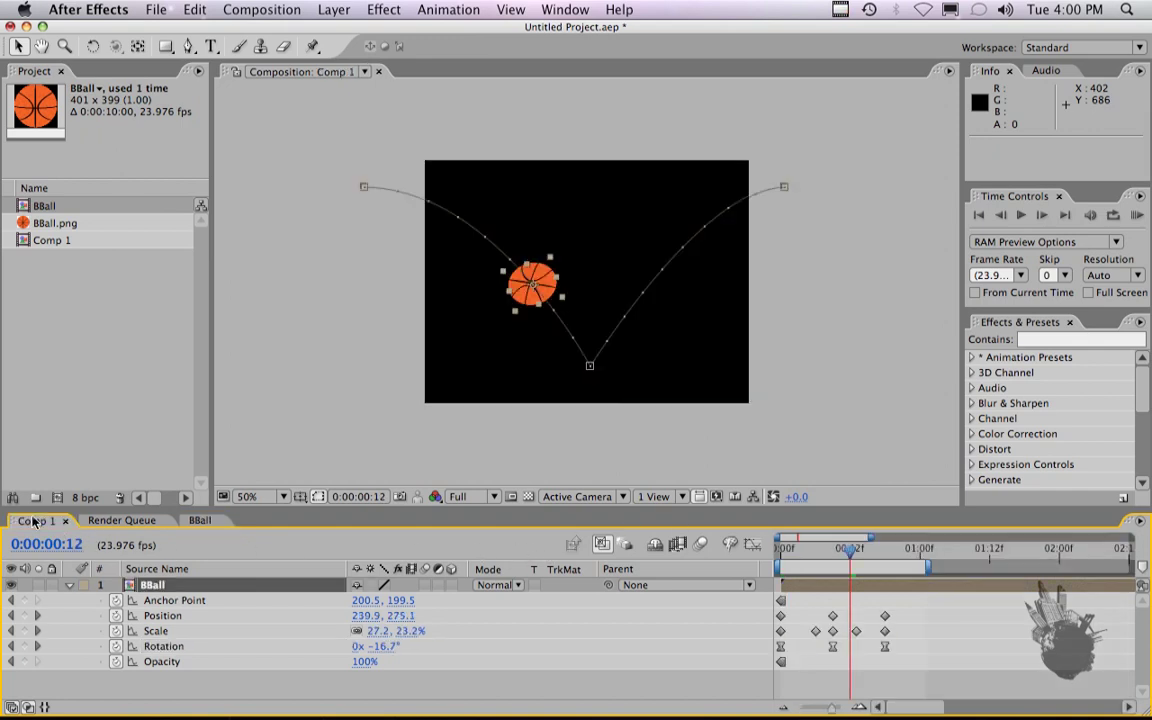
{"action": "key", "text": "KP_0"}
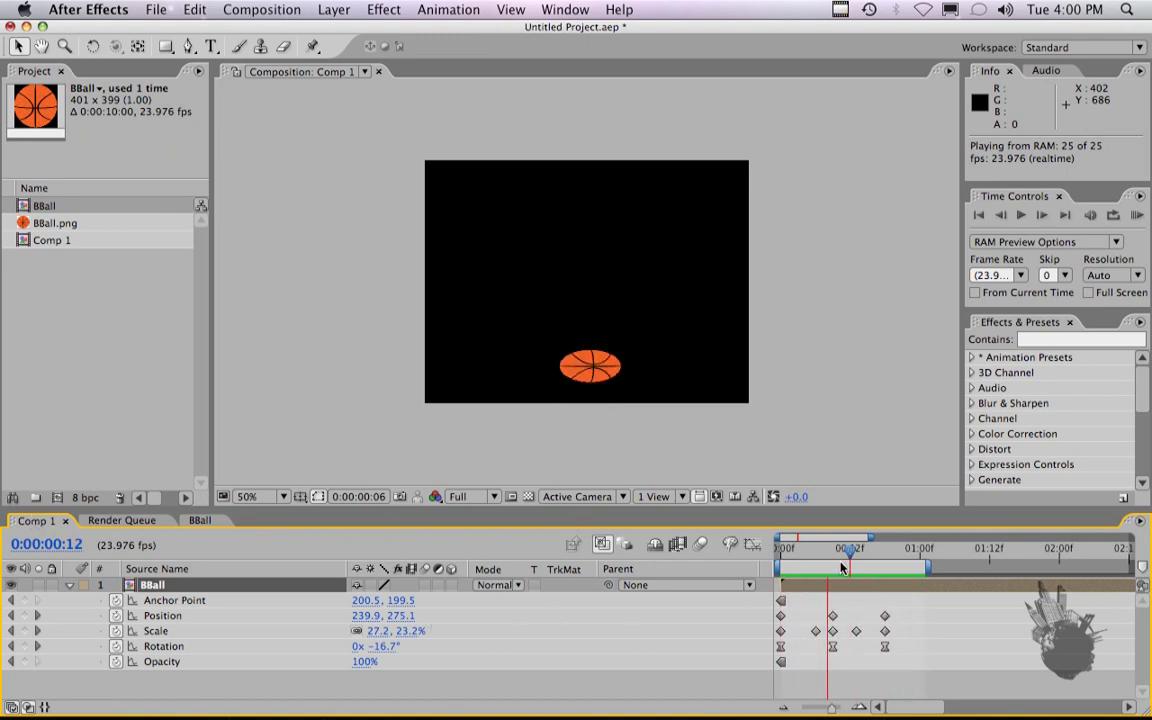
{"action": "mouse_move", "coordinate": [841, 567]}
{"action": "left_mouse_down"}
{"action": "mouse_move", "coordinate": [792, 556]}
{"action": "mouse_move", "coordinate": [838, 557]}
{"action": "left_mouse_up"}
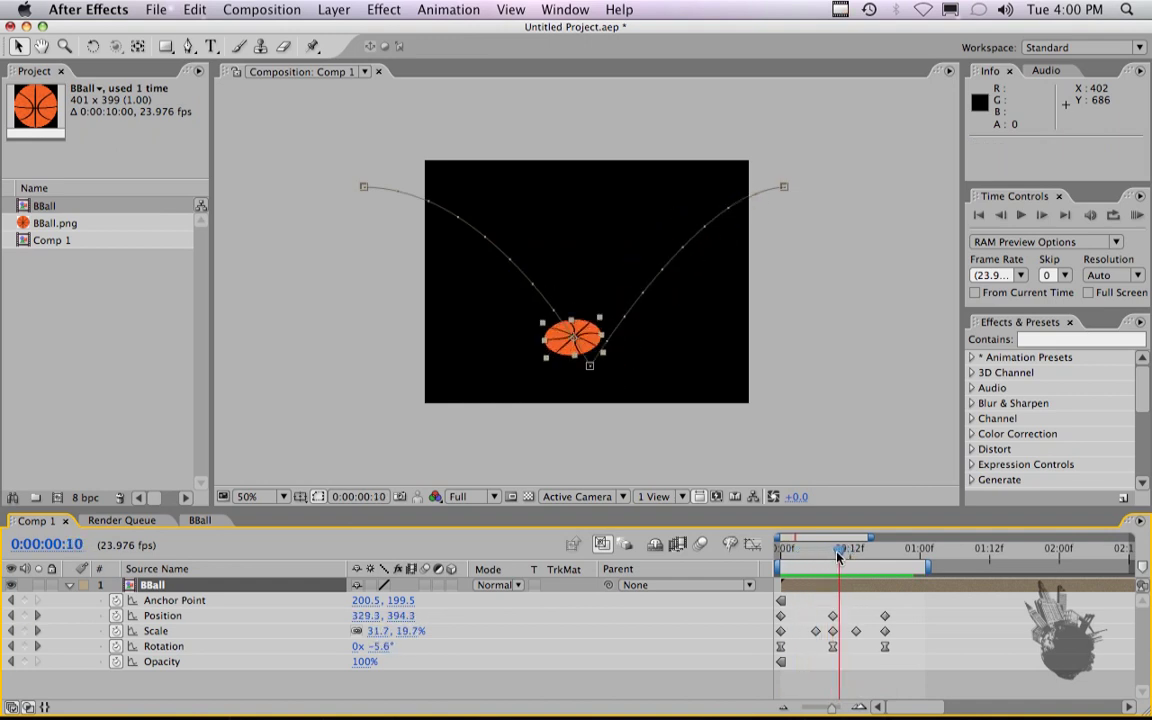
{"action": "left_click", "coordinate": [214, 522]}
{"action": "left_click_drag", "start_coordinate": [796, 550], "coordinate": [803, 553]}
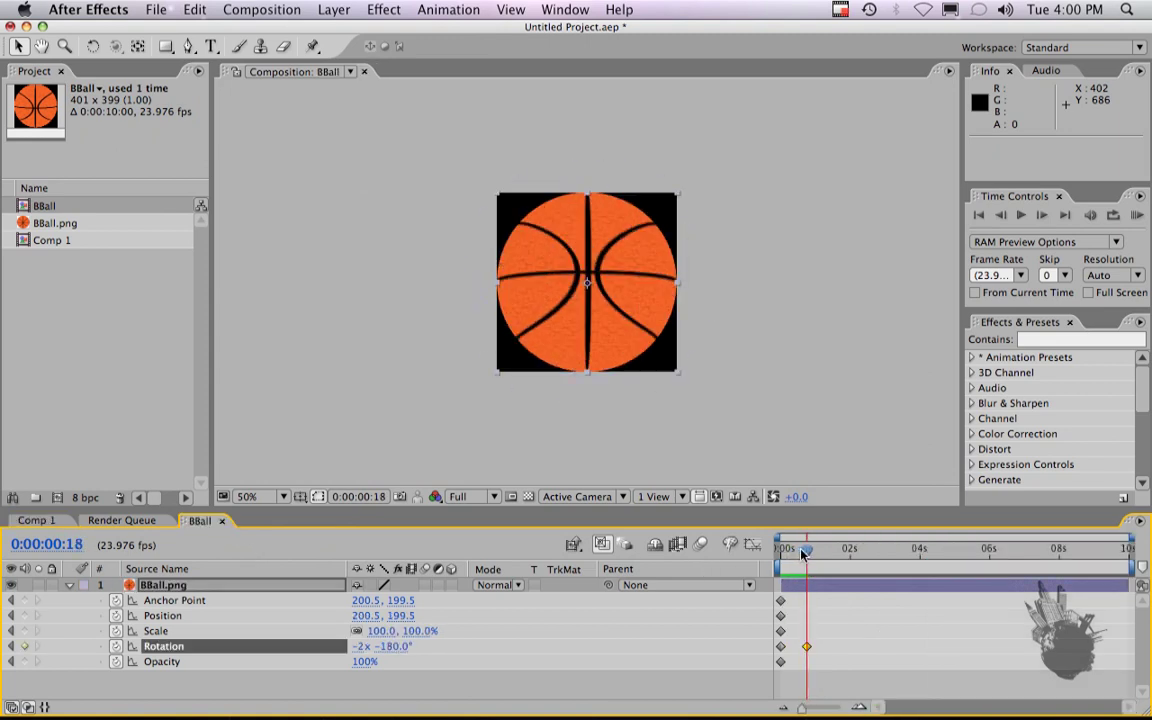
- Adjust the frame-18 spin keyframe so it ends on a whole turn at +0.0°
{"action": "left_click_drag", "start_coordinate": [385, 647], "coordinate": [387, 650]}
{"action": "left_click", "coordinate": [362, 647]}
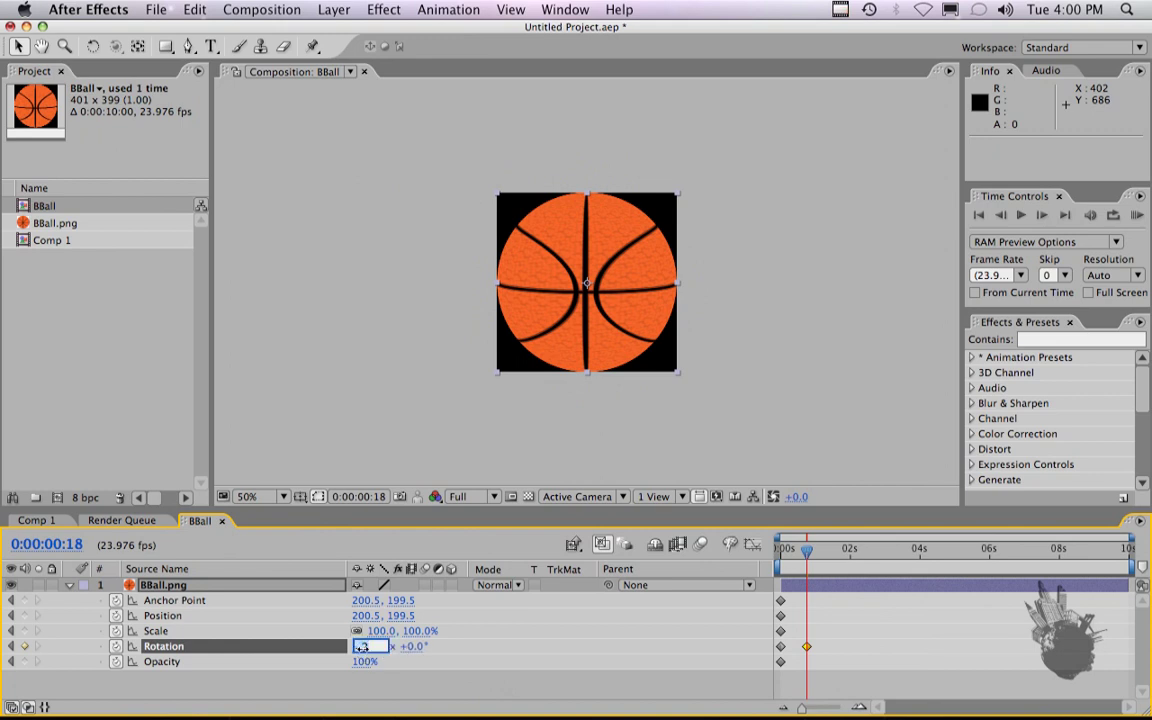
{"action": "key", "text": "Return"}
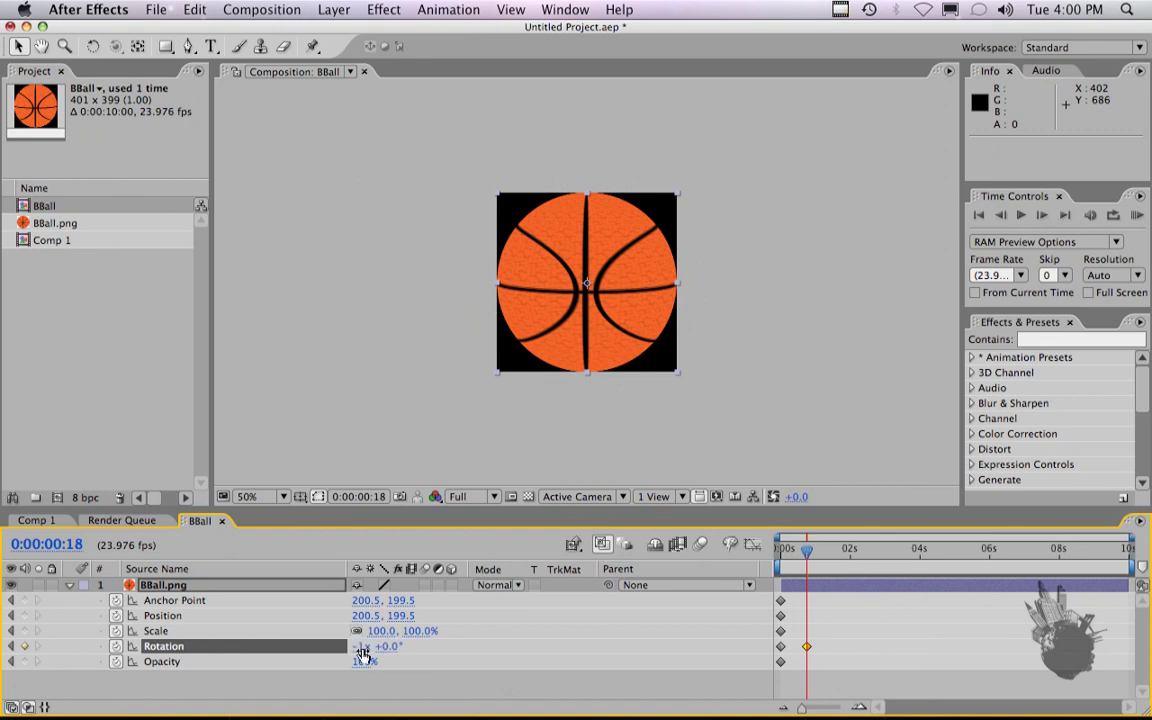
- Preview the spinning bounce in Comp 1, then go back to frame 9
{"action": "left_click", "coordinate": [45, 522]}
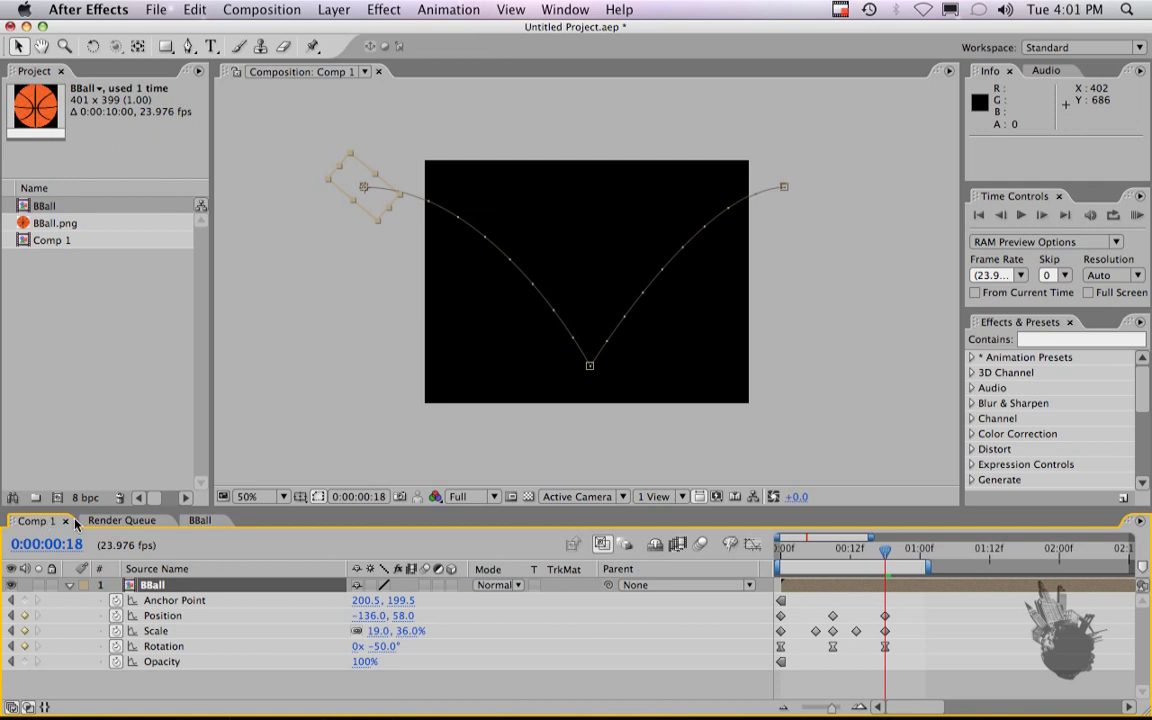
{"action": "key", "text": "KP_0"}
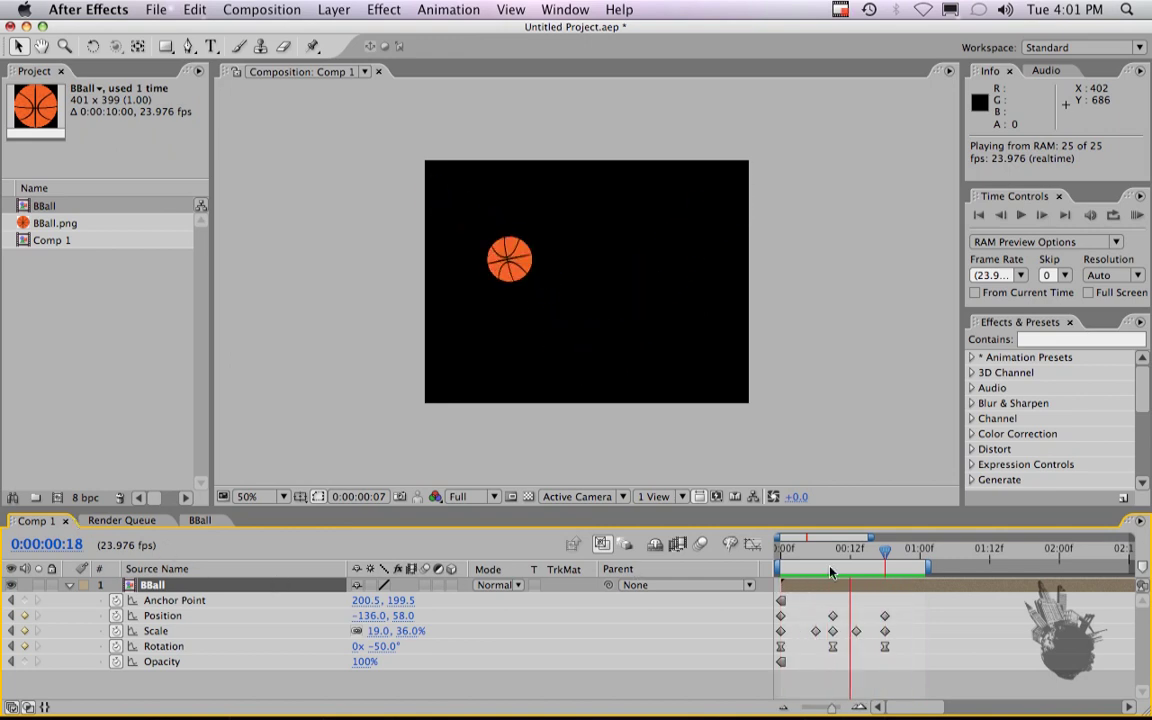
{"action": "left_click", "coordinate": [771, 522]}
{"action": "left_click_drag", "start_coordinate": [887, 560], "coordinate": [856, 552]}
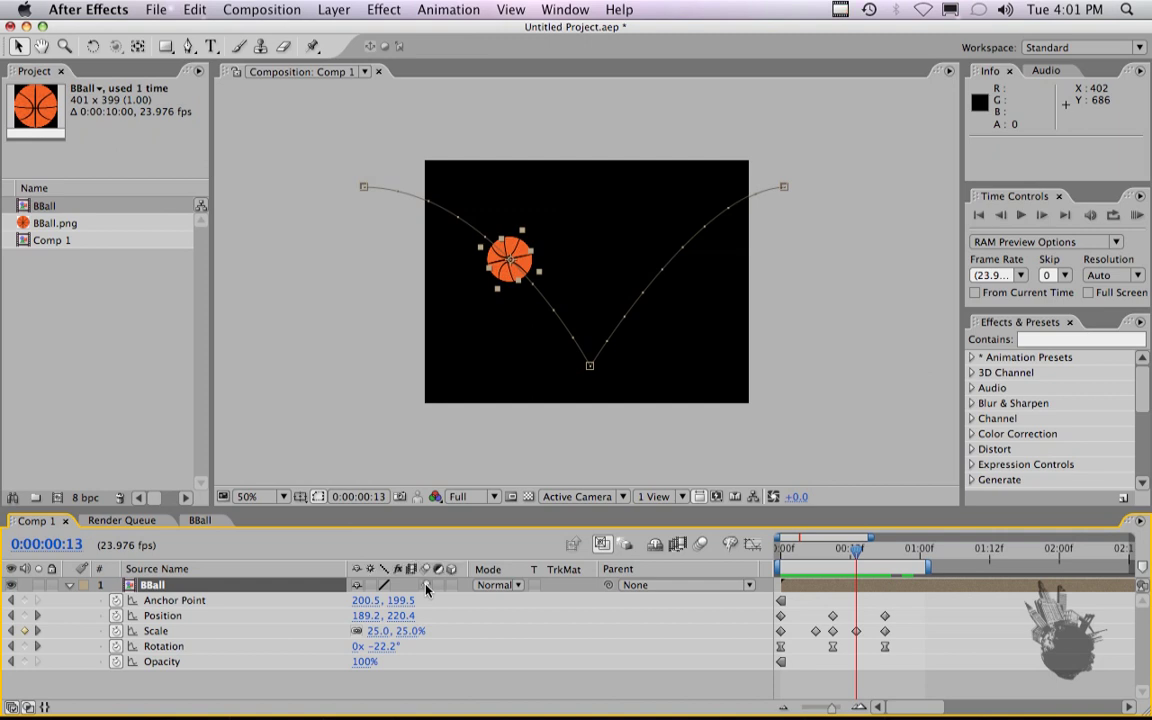
{"action": "left_click", "coordinate": [702, 546]}
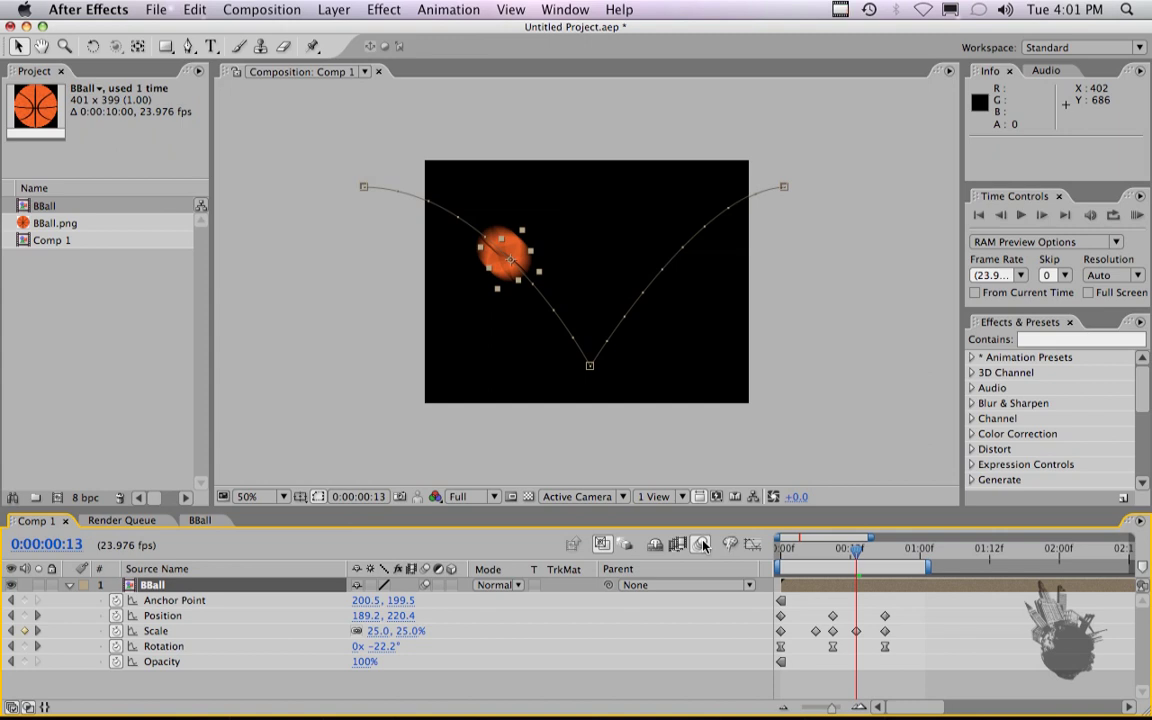
{"action": "key", "text": "KP_0"}
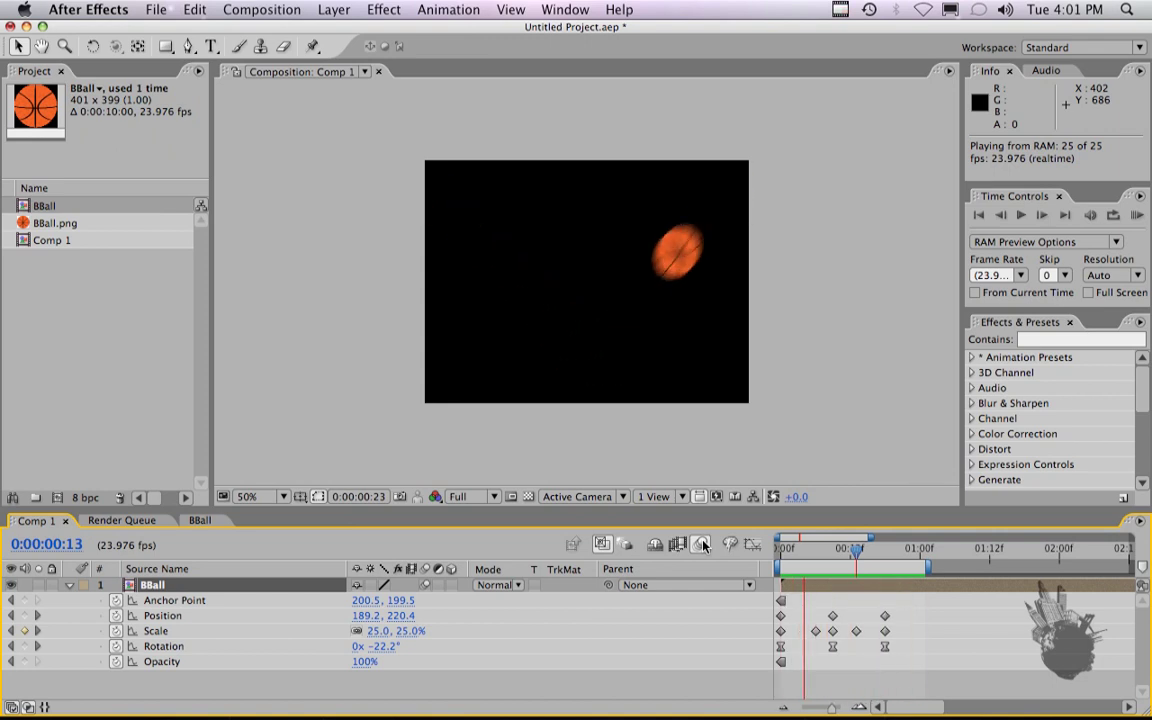
{"action": "left_click", "coordinate": [887, 590]}
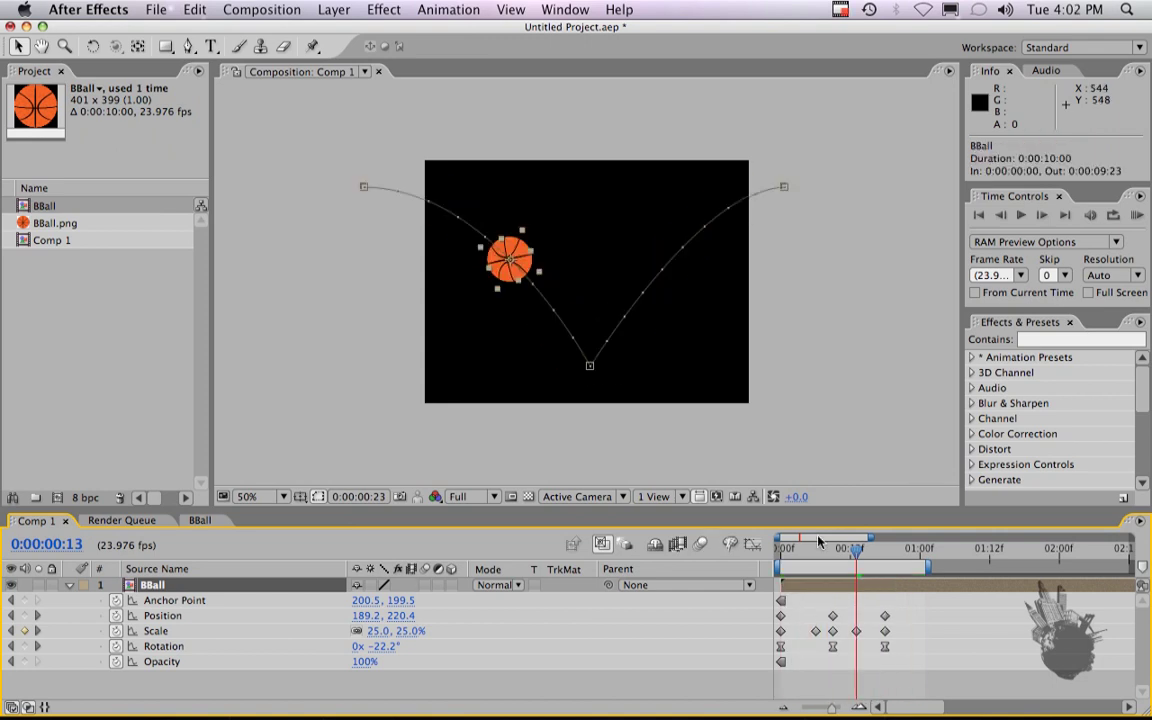
- Apply Effect > Color Correction > Hue/Saturation to the BBall layer at default settings
{"action": "left_click", "coordinate": [384, 10]}
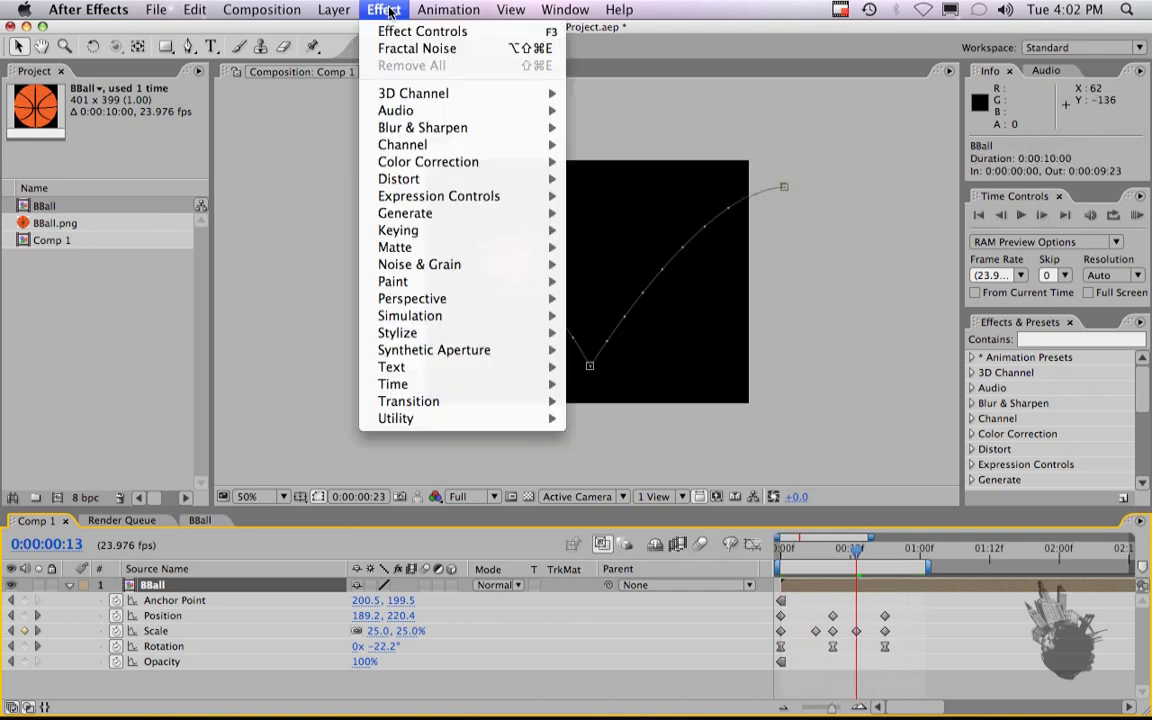
{"action": "mouse_move", "coordinate": [434, 161]}
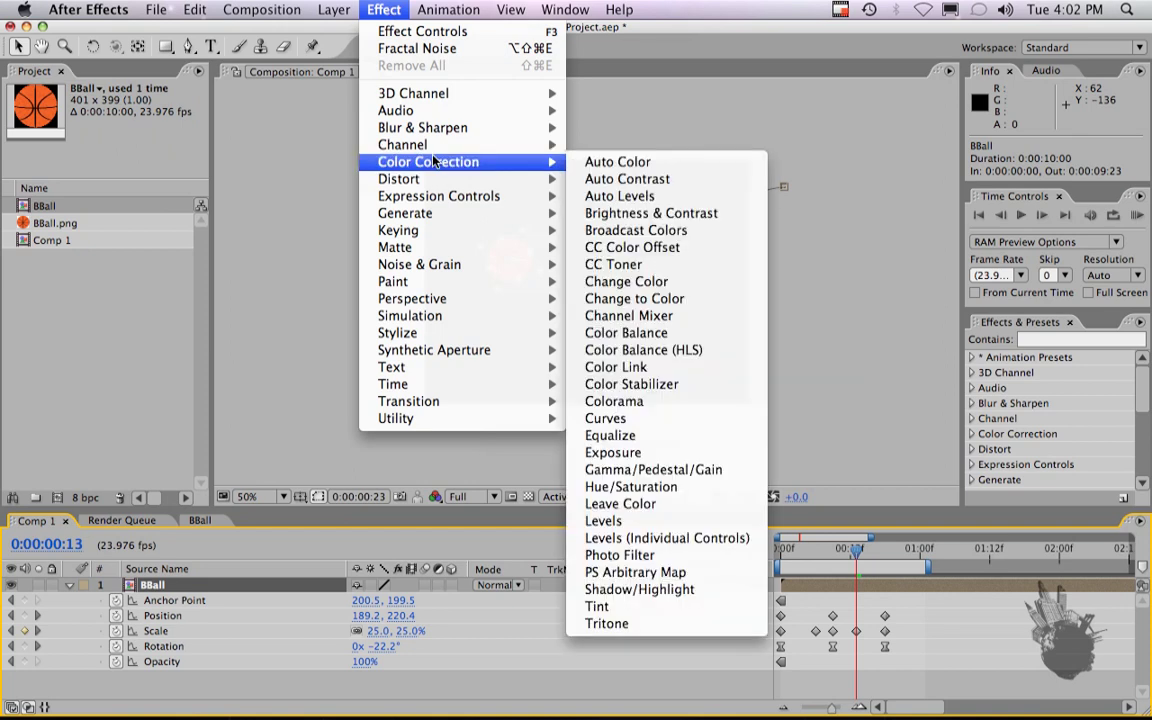
{"action": "mouse_move", "coordinate": [500, 178]}
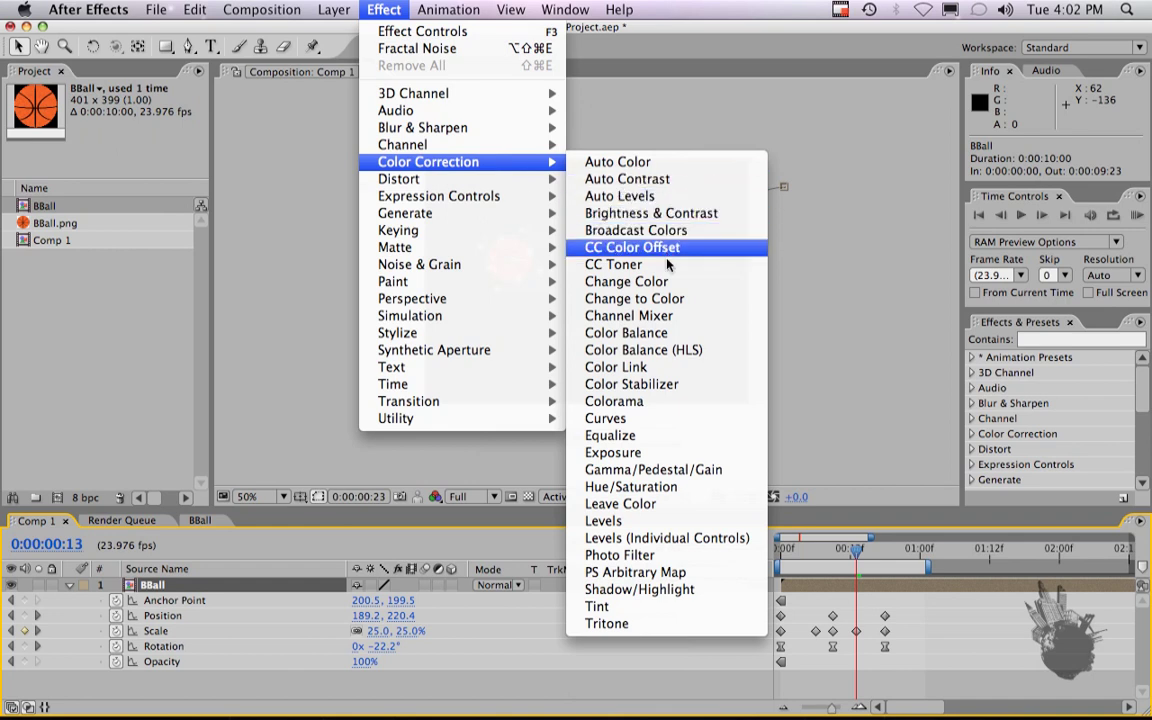
{"action": "left_click", "coordinate": [600, 487]}
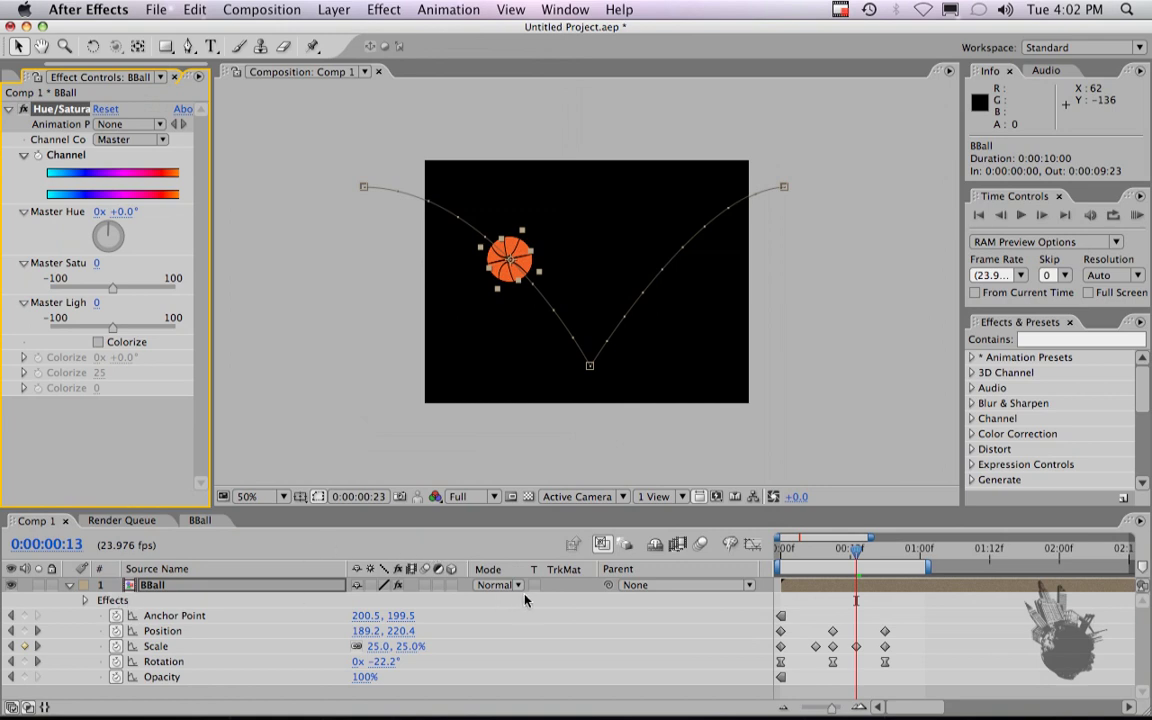
- Expand Effects and Hue/Saturation under the ball layer and enlarge the timeline panel
{"action": "left_click", "coordinate": [84, 601]}
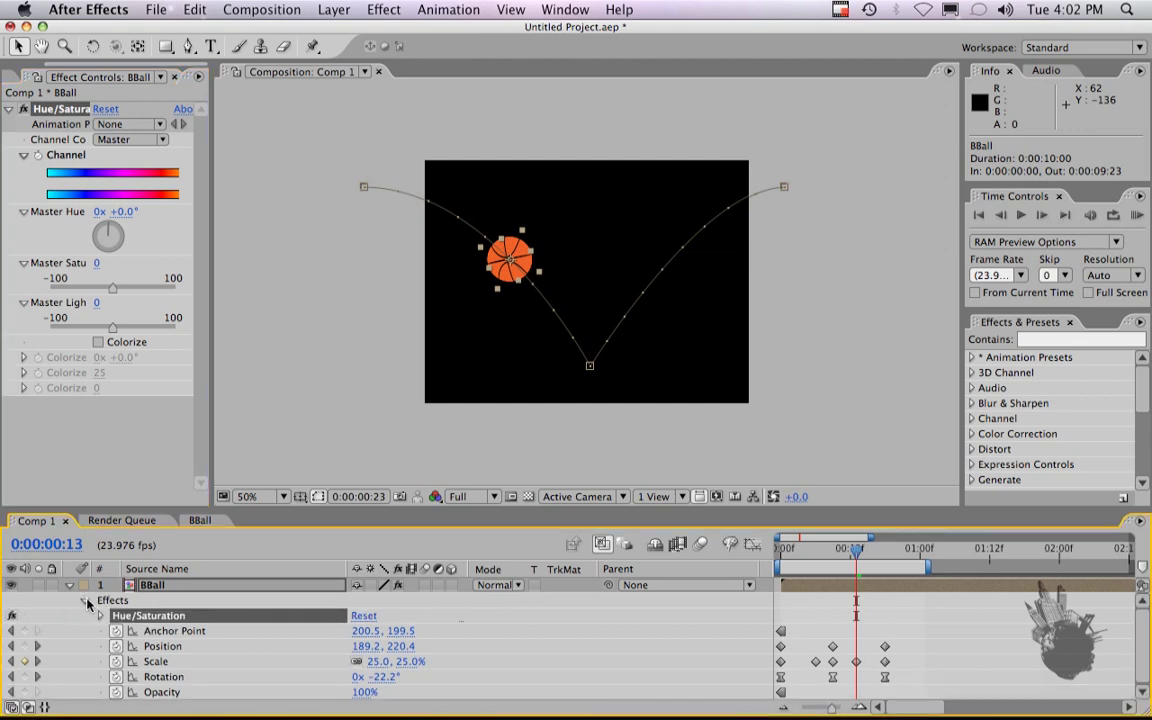
{"action": "left_click", "coordinate": [101, 617]}
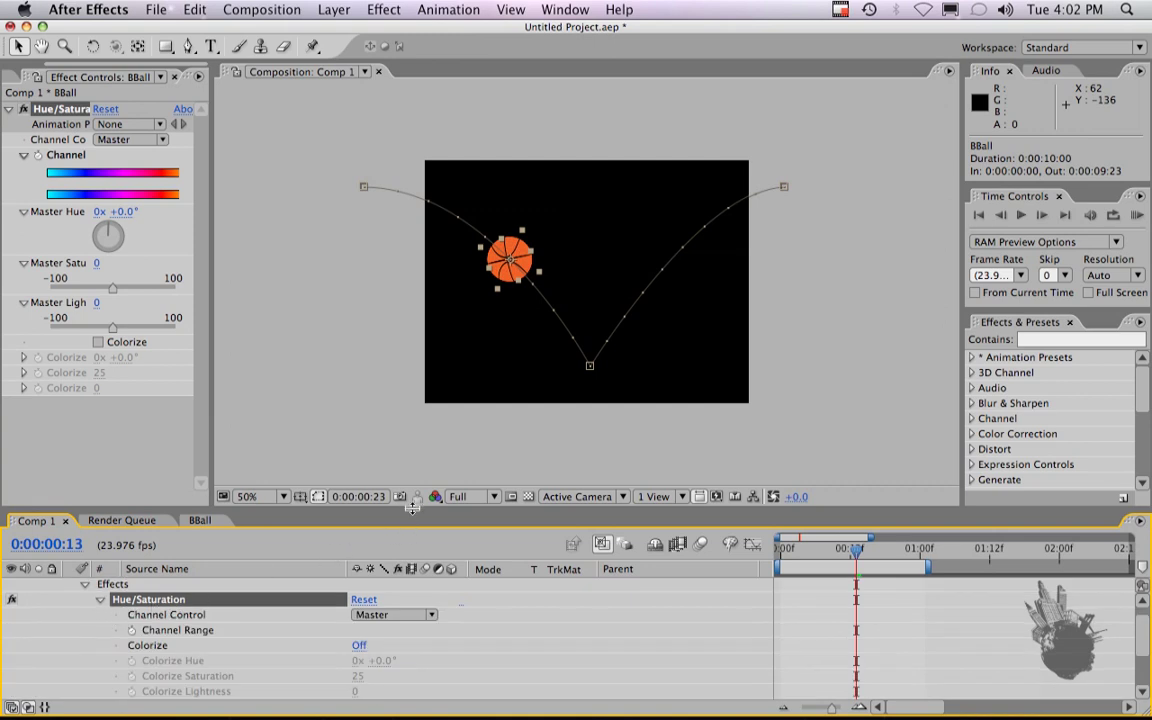
{"action": "left_click_drag", "start_coordinate": [412, 507], "coordinate": [412, 387]}
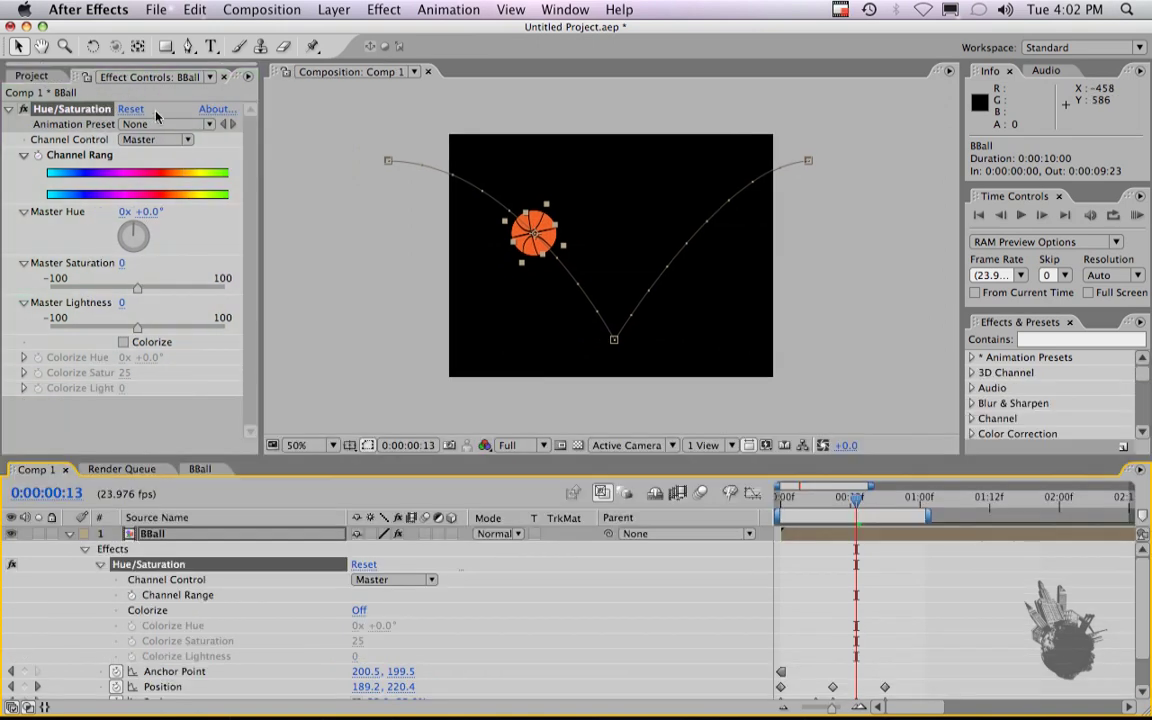
- Switch between the Project and Effect Controls panels, ending on the Hue/Saturation settings
{"action": "left_click", "coordinate": [31, 76]}
{"action": "left_click", "coordinate": [114, 77]}
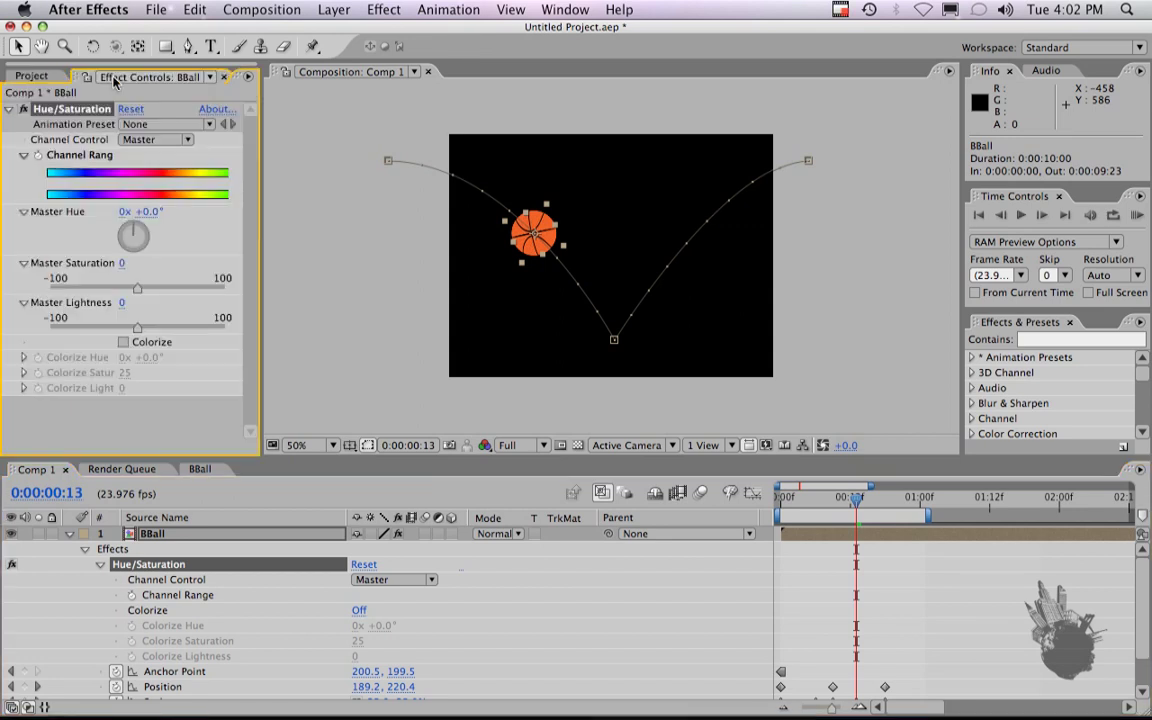
{"action": "left_click", "coordinate": [50, 77]}
{"action": "left_click", "coordinate": [114, 77]}
{"action": "left_click", "coordinate": [40, 78]}
{"action": "left_click", "coordinate": [103, 78]}
- Keyframe Channel Range at frame 0 and set Master Hue to +163° at frame 18
{"action": "left_click_drag", "start_coordinate": [786, 497], "coordinate": [770, 500]}
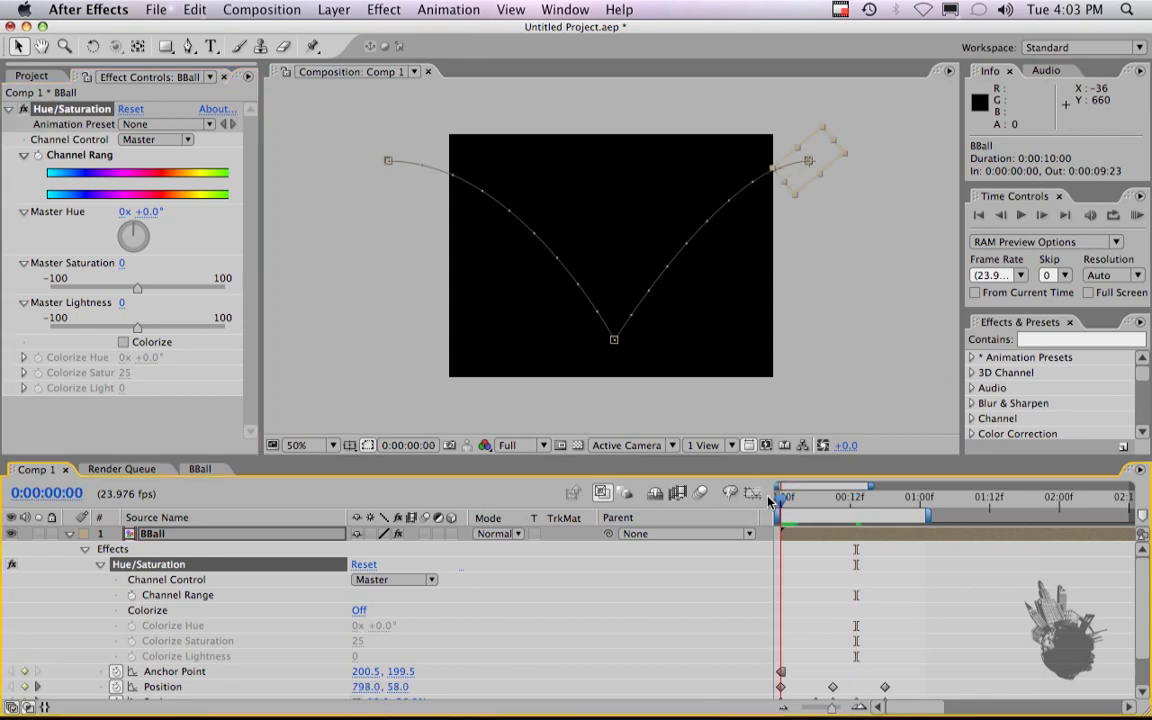
{"action": "left_click", "coordinate": [37, 156]}
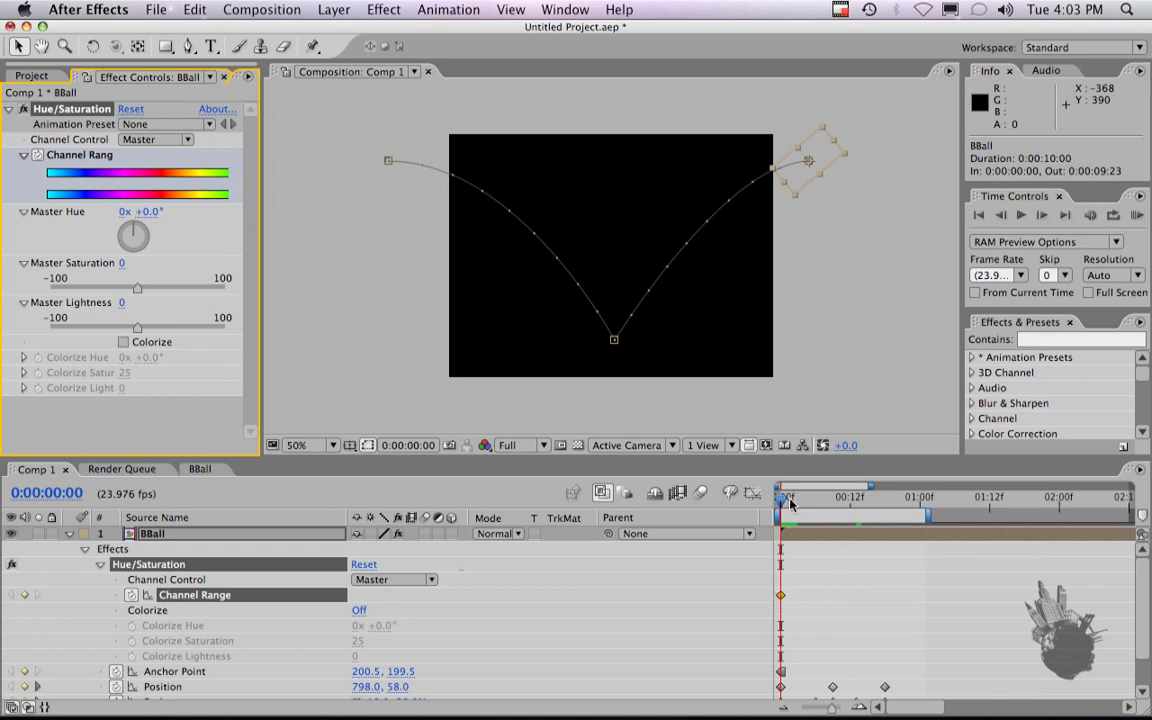
{"action": "left_click_drag", "start_coordinate": [790, 503], "coordinate": [884, 516]}
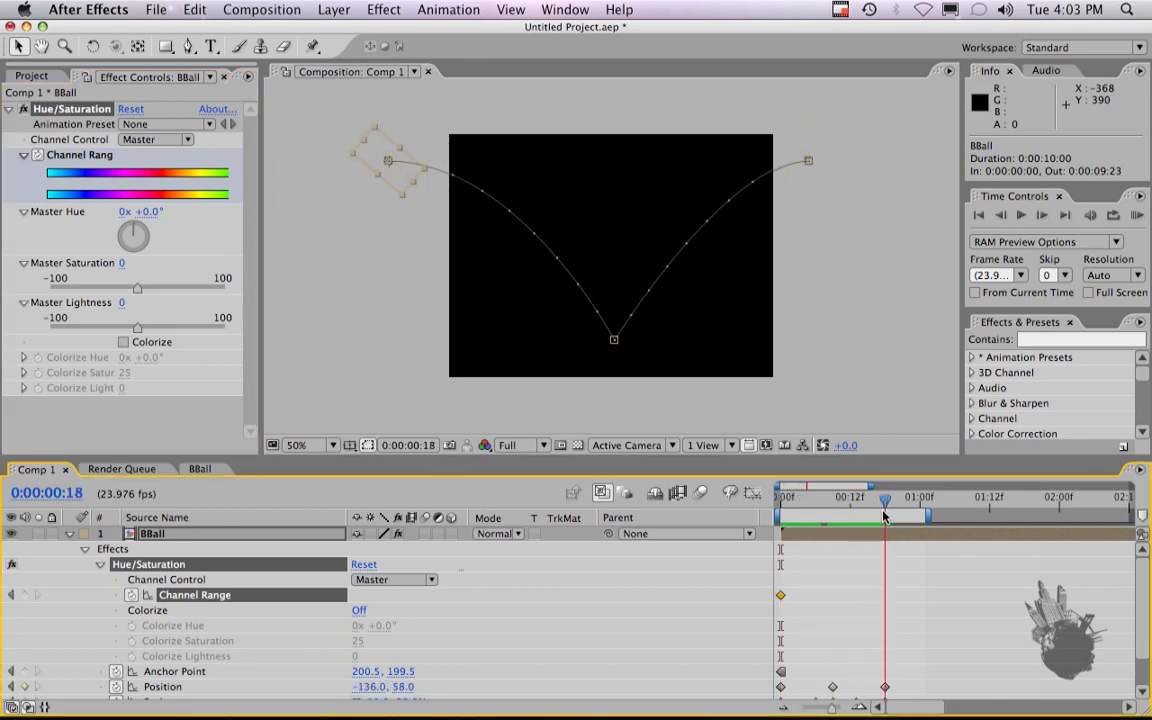
{"action": "left_click_drag", "start_coordinate": [145, 212], "coordinate": [297, 228]}
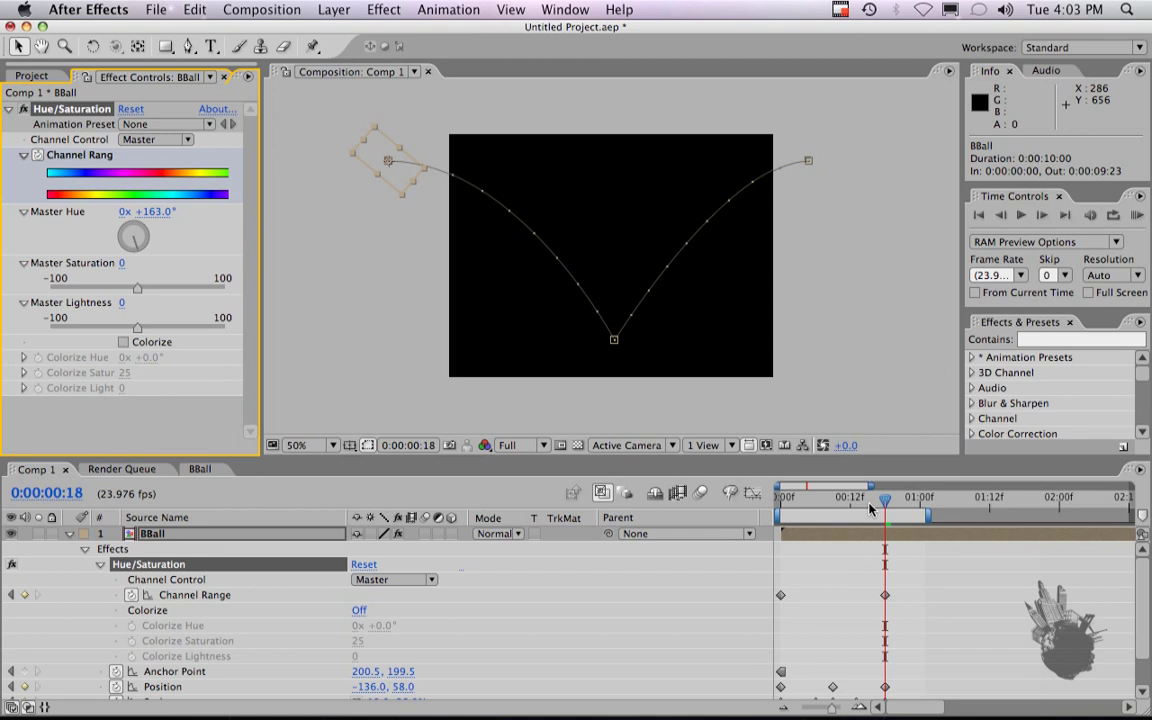
{"action": "left_click_drag", "start_coordinate": [869, 509], "coordinate": [783, 502]}
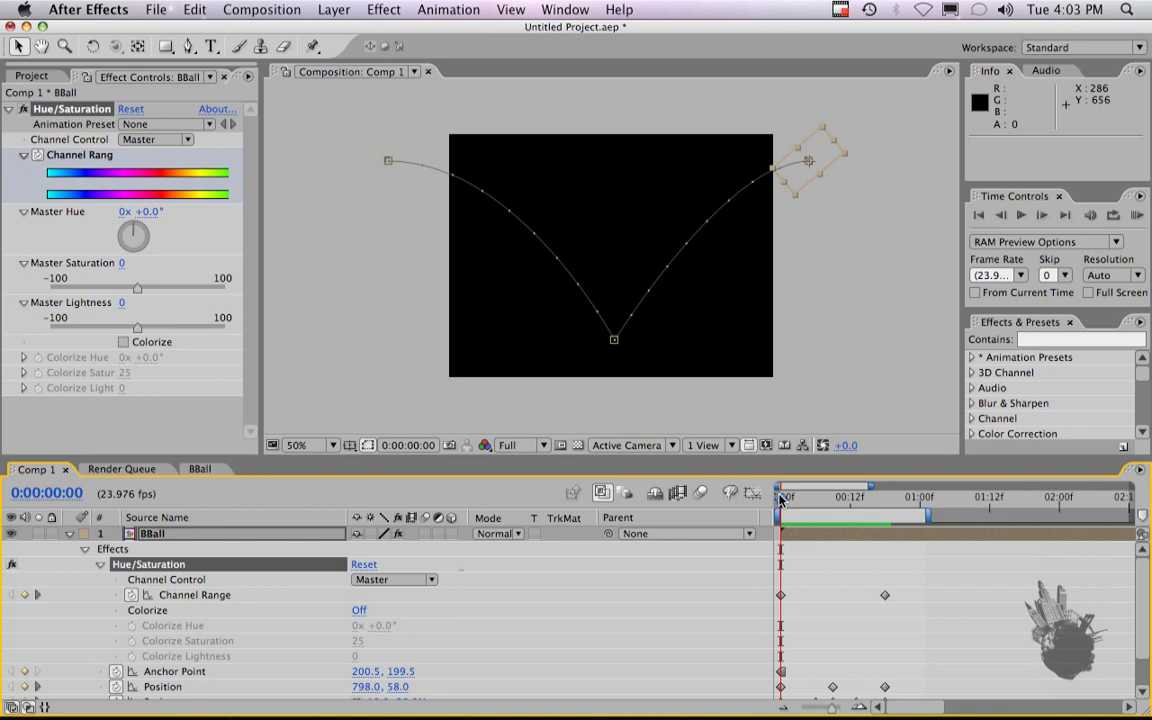
- Apply Easy Ease to both Channel Range keyframes
{"action": "left_click_drag", "start_coordinate": [893, 603], "coordinate": [746, 599]}
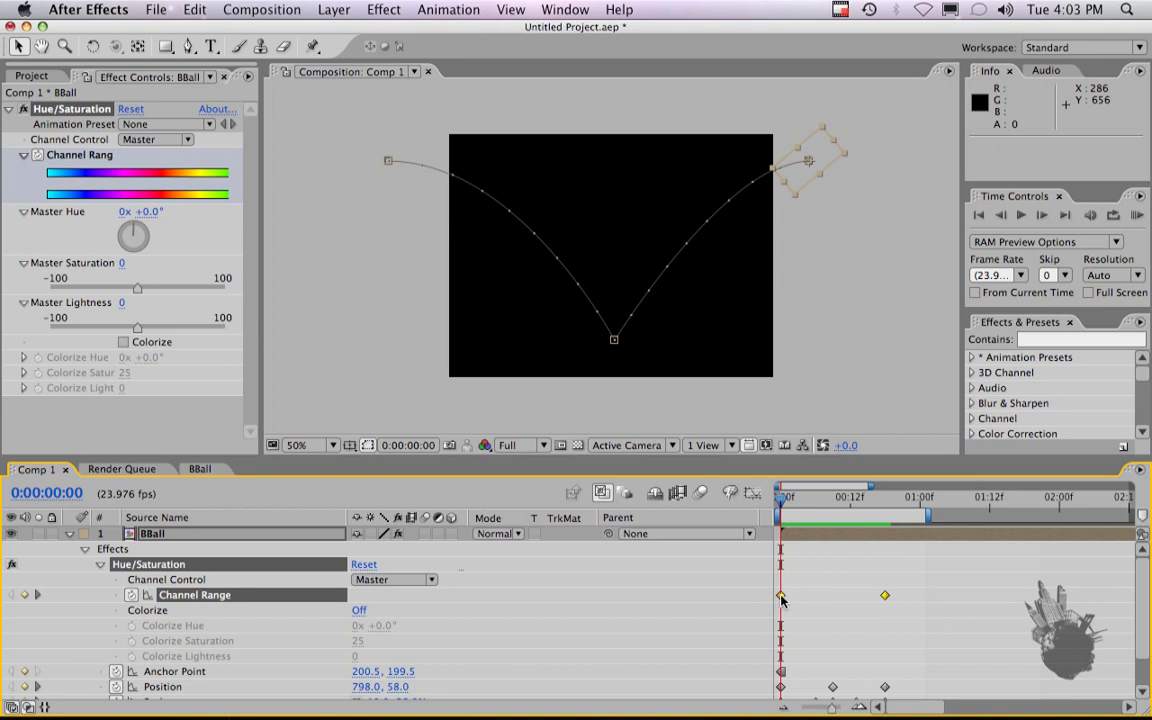
{"action": "right_click", "coordinate": [782, 598]}
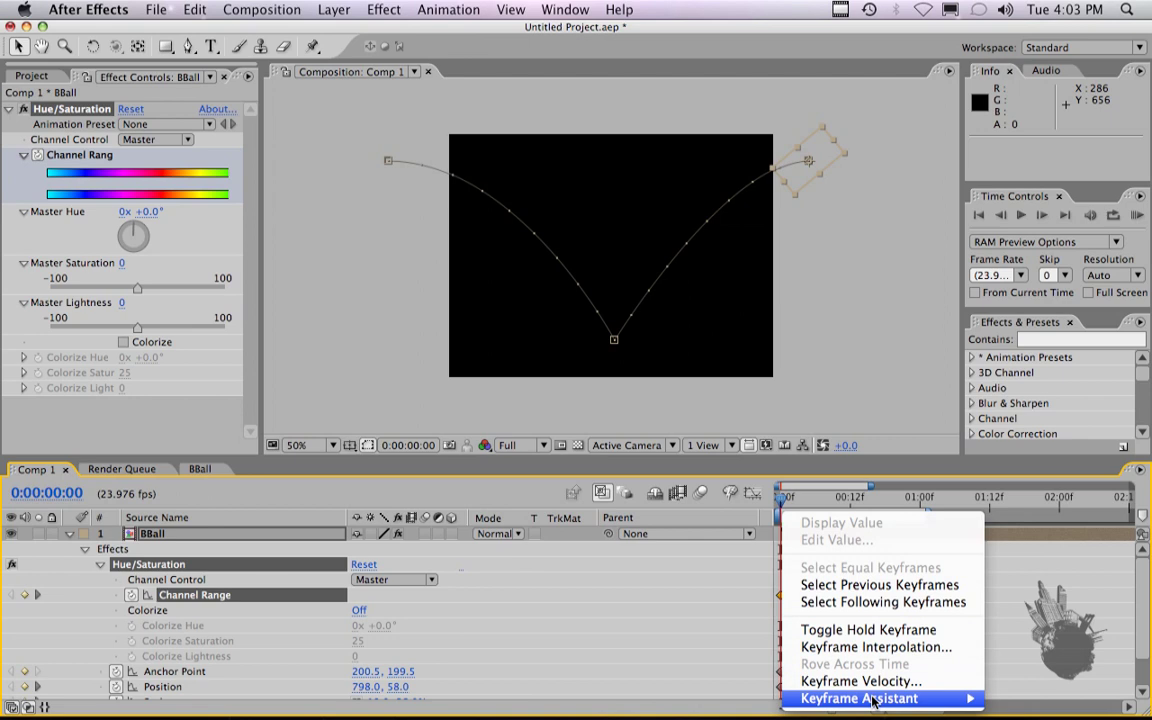
{"action": "mouse_move", "coordinate": [880, 697]}
{"action": "left_click", "coordinate": [676, 603]}
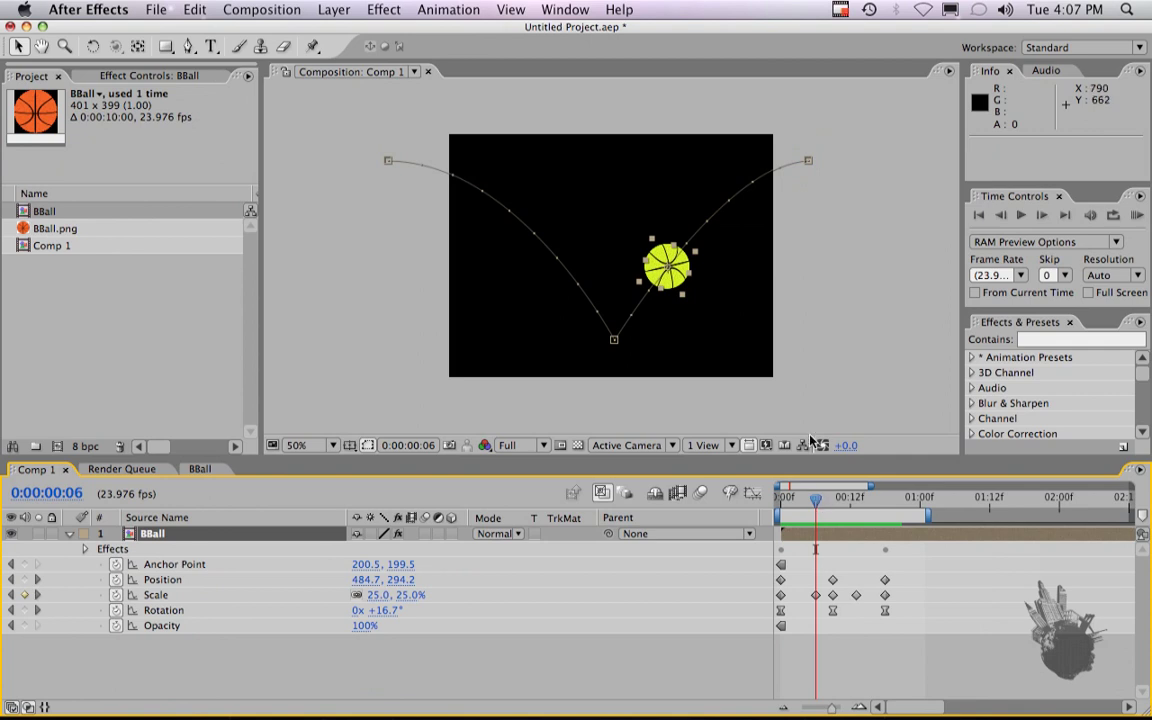
- Queue Comp 1 with Make Movie, rendering at Full resolution and Best quality
{"action": "left_click", "coordinate": [265, 10]}
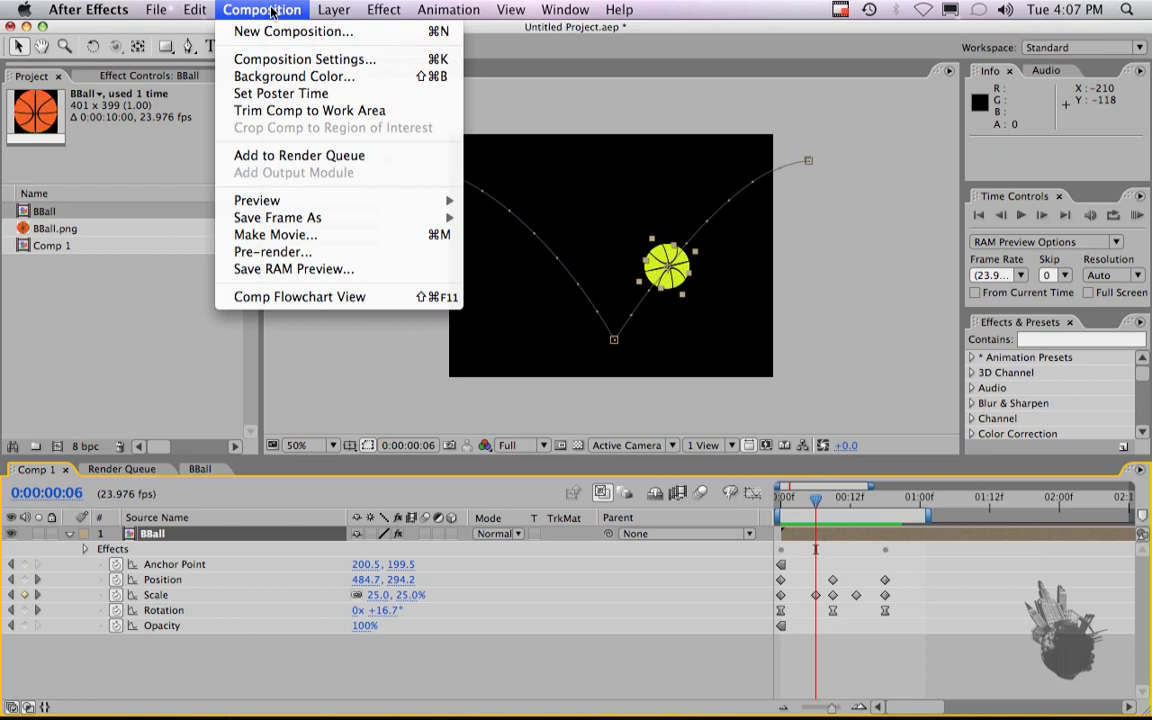
{"action": "left_click", "coordinate": [278, 234]}
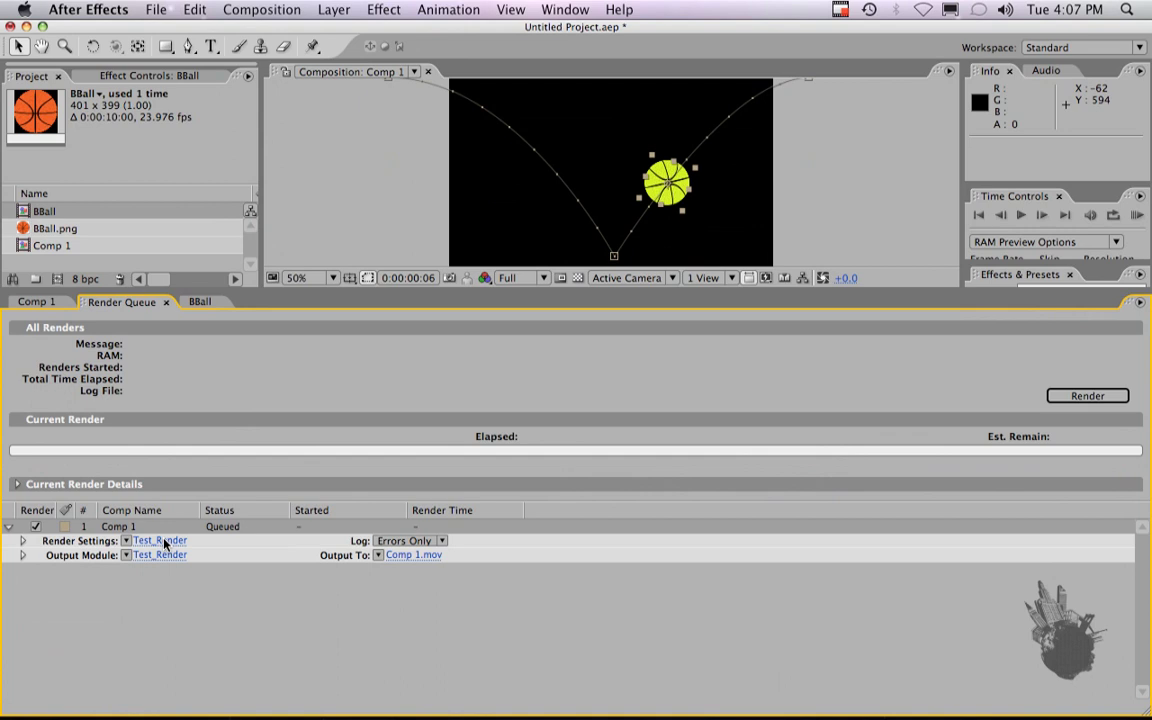
{"action": "left_click", "coordinate": [160, 541]}
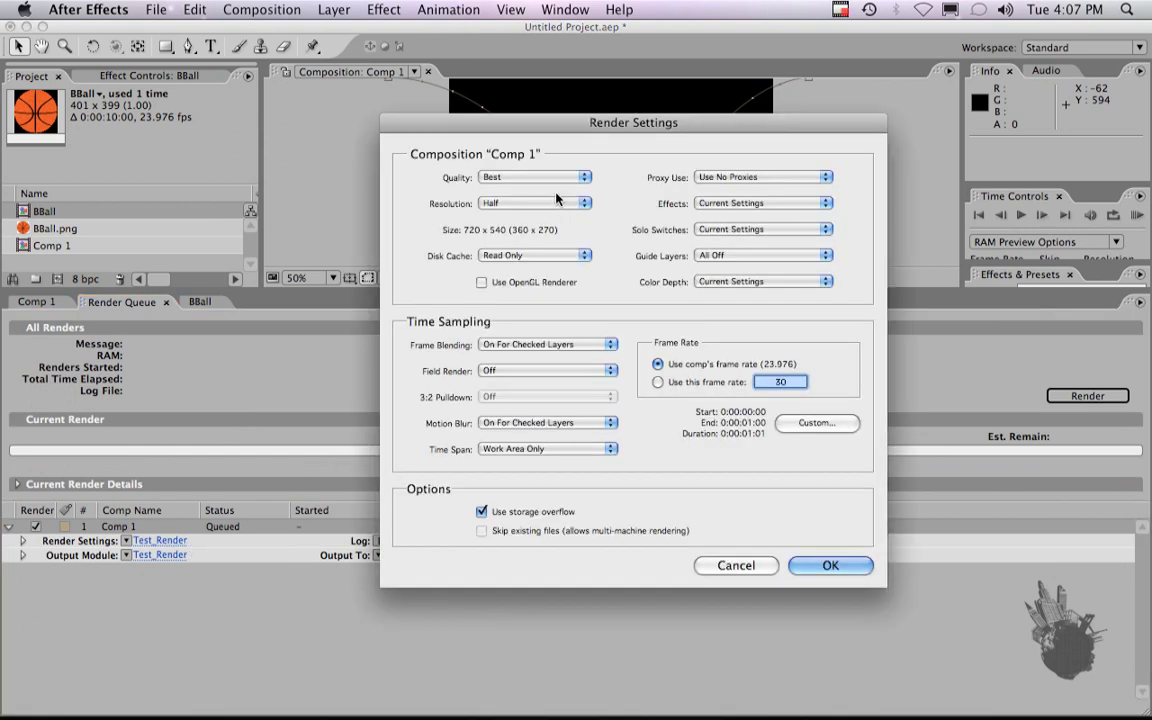
{"action": "left_click", "coordinate": [520, 205]}
{"action": "left_click", "coordinate": [505, 191]}
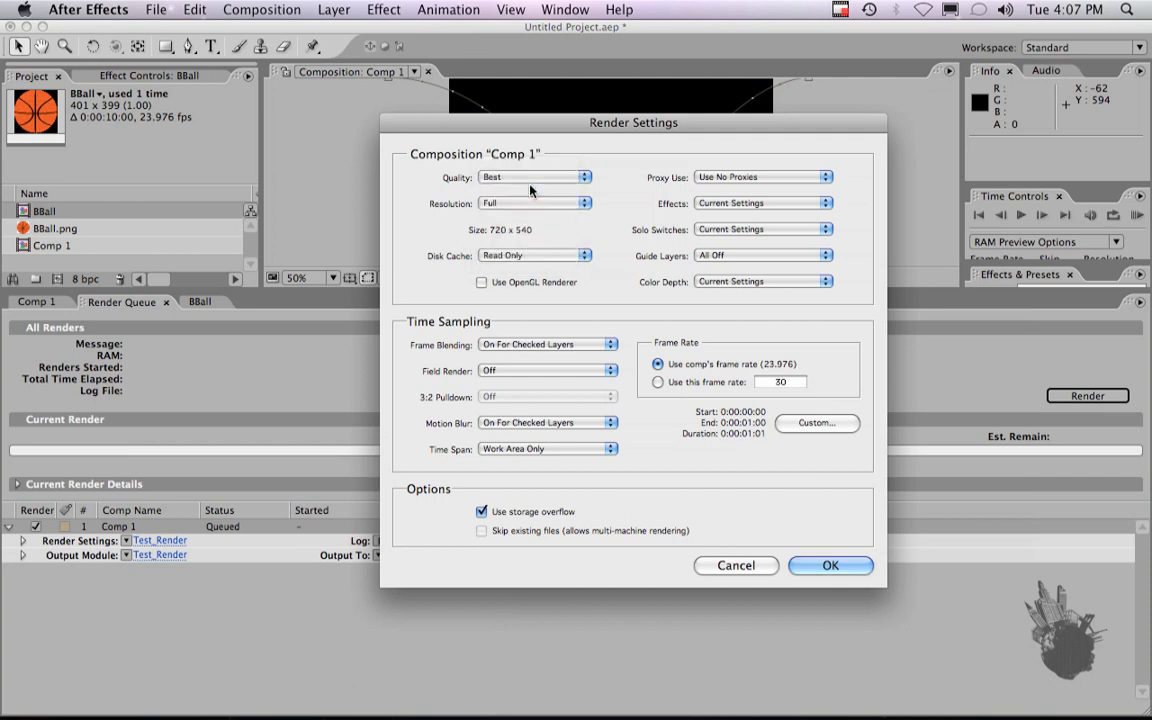
{"action": "left_click", "coordinate": [517, 178]}
{"action": "left_click", "coordinate": [517, 178]}
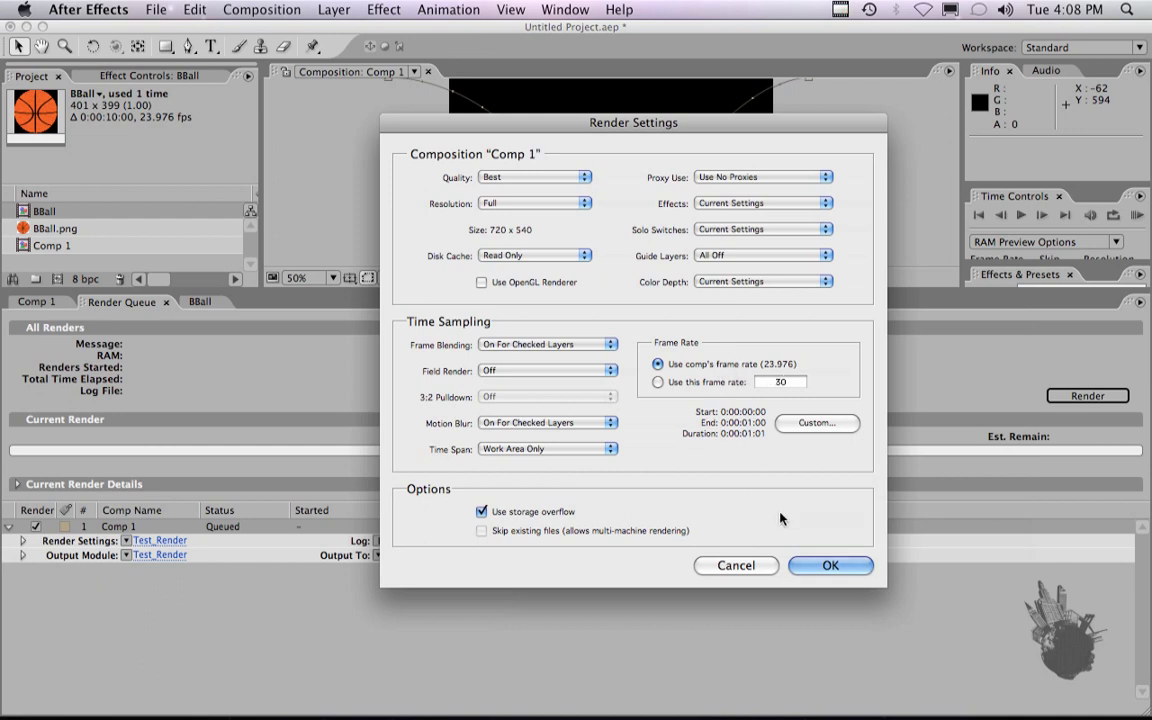
{"action": "left_click", "coordinate": [826, 566]}
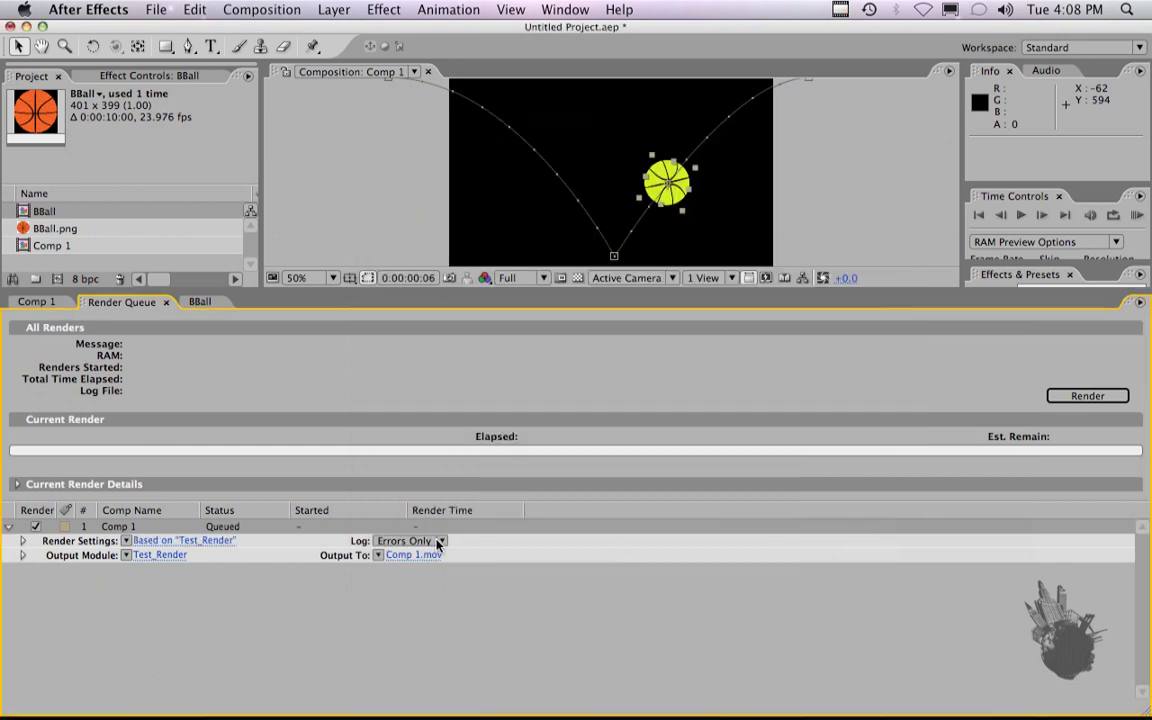
- Keep QuickTime Movie as the output format for Comp 1
{"action": "left_click", "coordinate": [168, 557]}
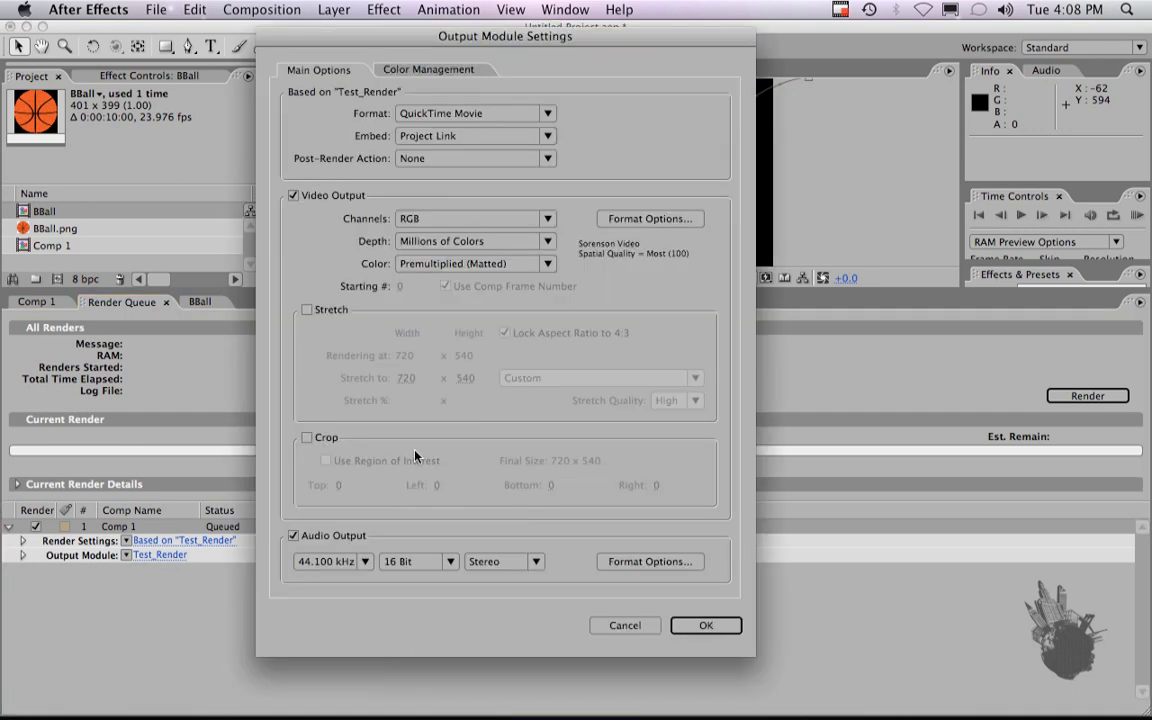
{"action": "left_click", "coordinate": [476, 116]}
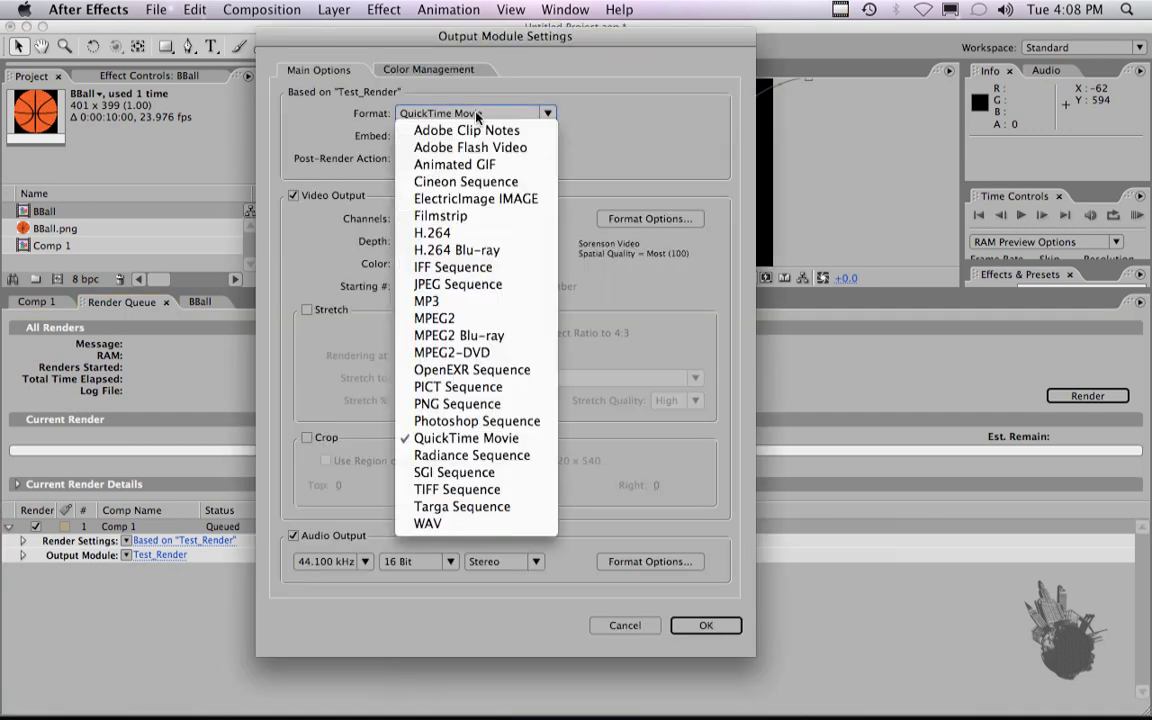
{"action": "left_click", "coordinate": [476, 440]}
{"action": "left_click", "coordinate": [627, 222]}
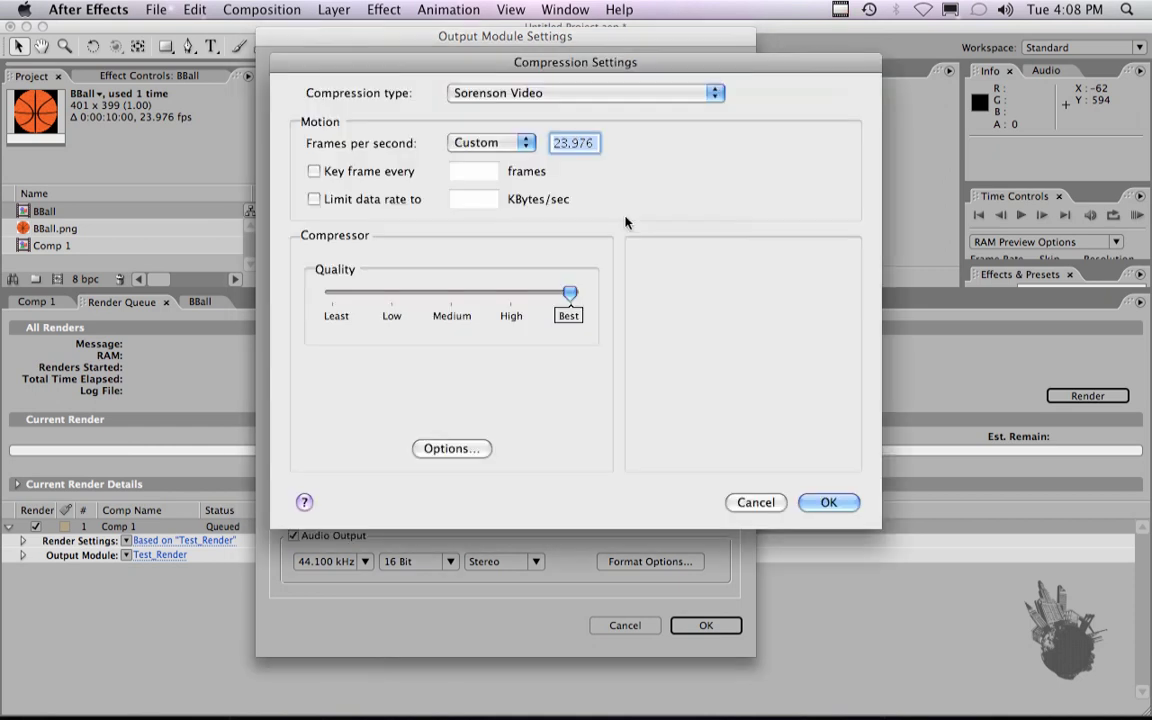
{"action": "left_click", "coordinate": [493, 96]}
{"action": "left_click", "coordinate": [493, 96]}
- Use Animation compression at Millions of Colors+ and turn off audio output
{"action": "left_click", "coordinate": [495, 93]}
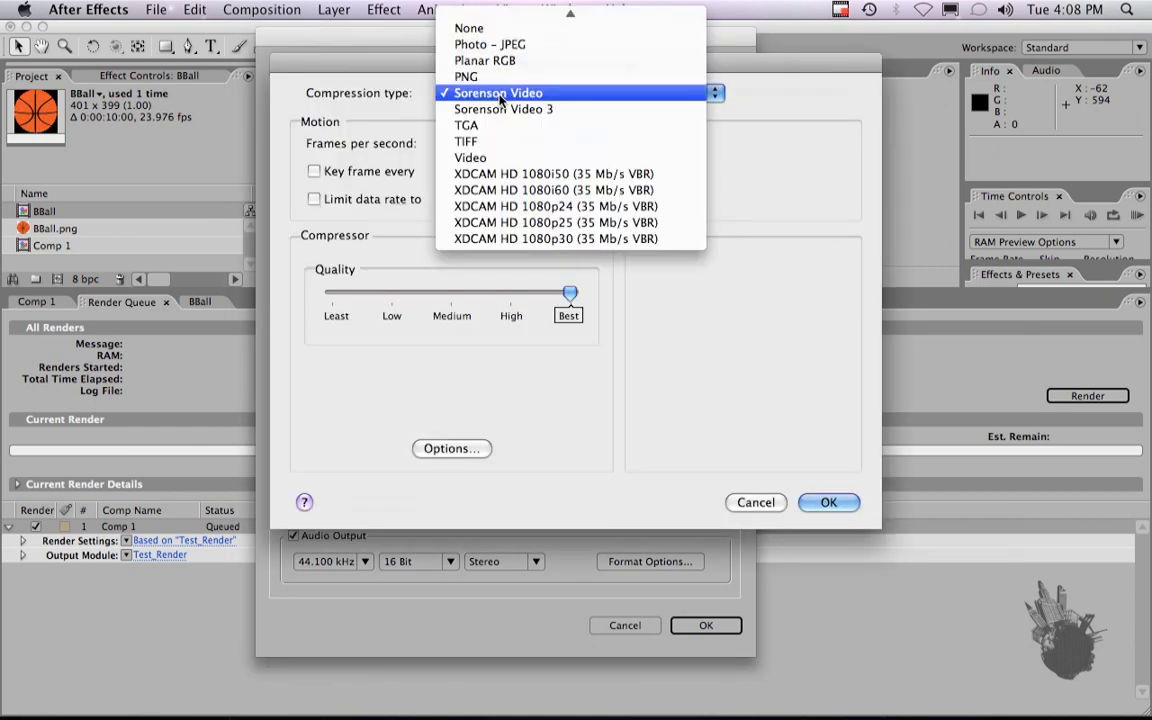
{"action": "scroll", "coordinate": [525, 212], "scroll_direction": "up", "scroll_amount": 5}
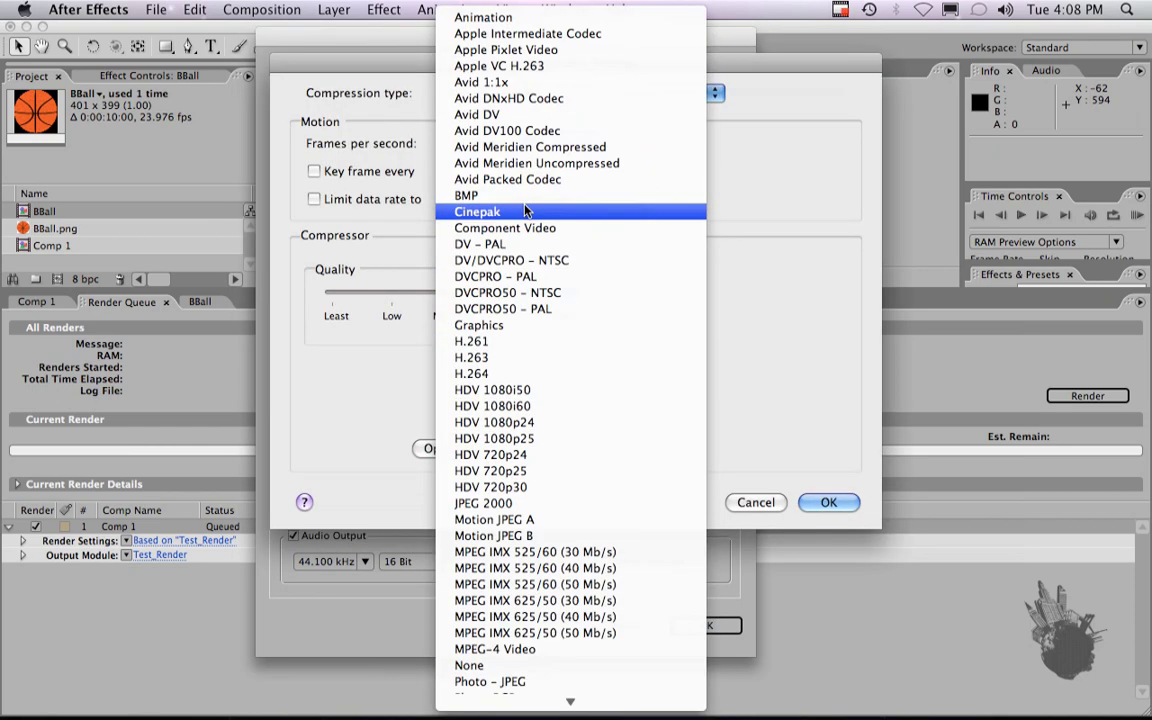
{"action": "left_click", "coordinate": [522, 18]}
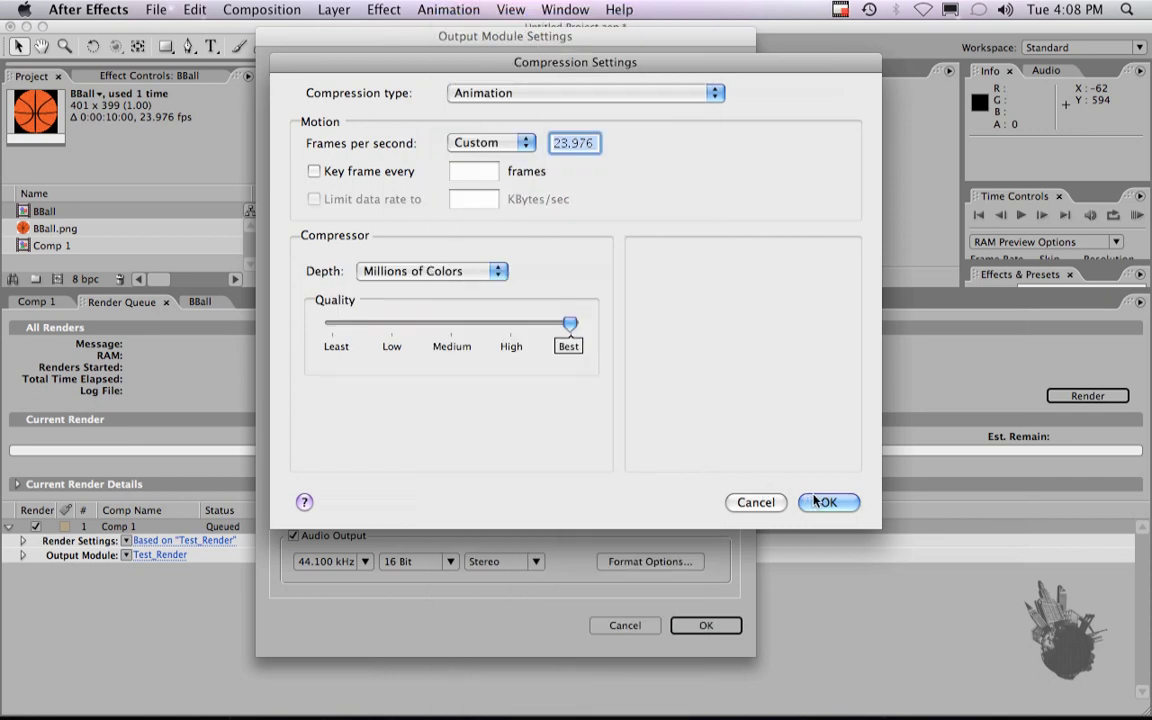
{"action": "left_click", "coordinate": [455, 271]}
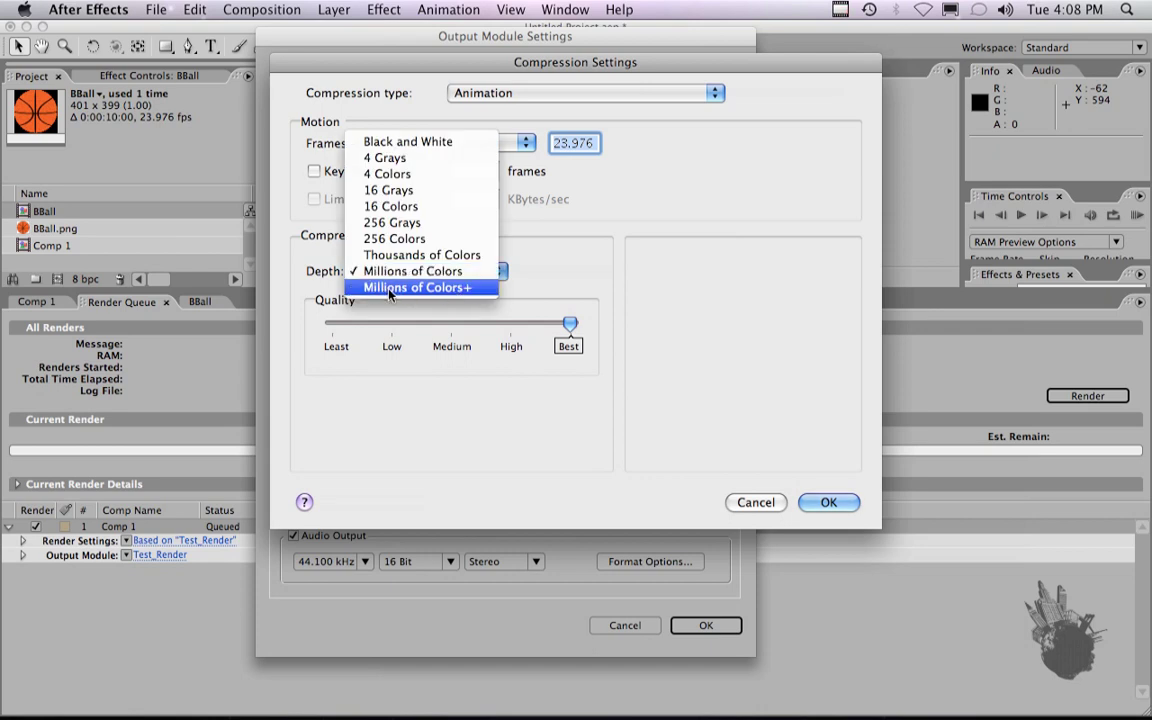
{"action": "left_click", "coordinate": [447, 288]}
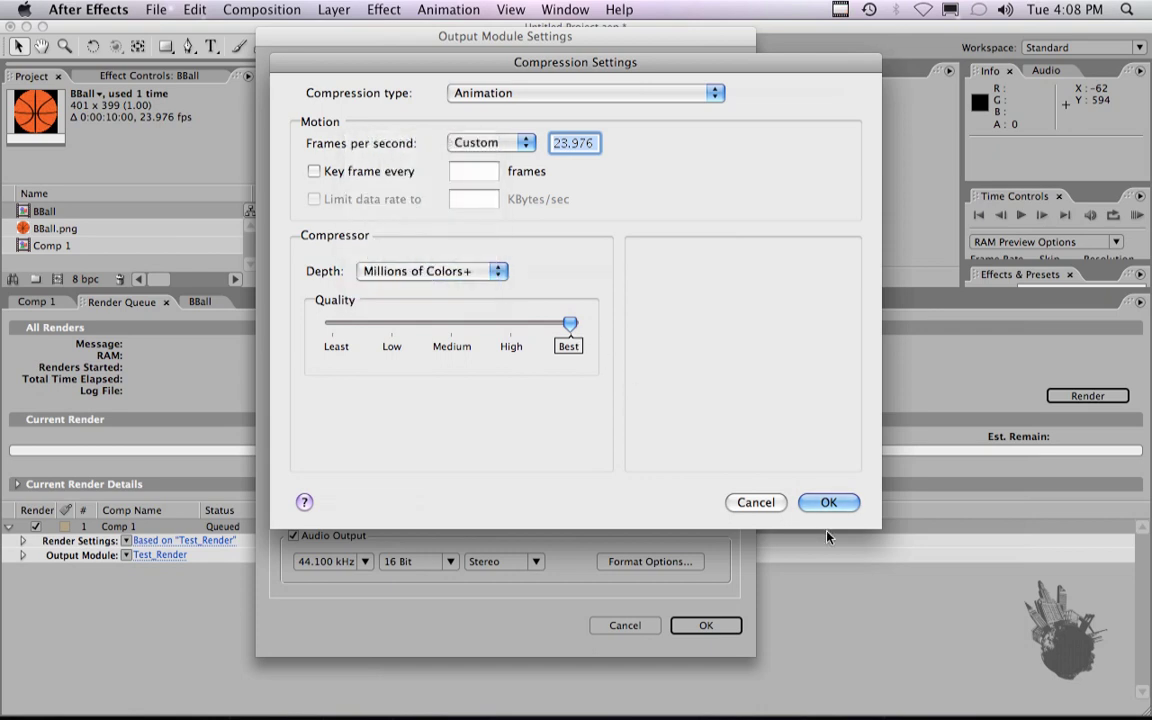
{"action": "left_click", "coordinate": [829, 502]}
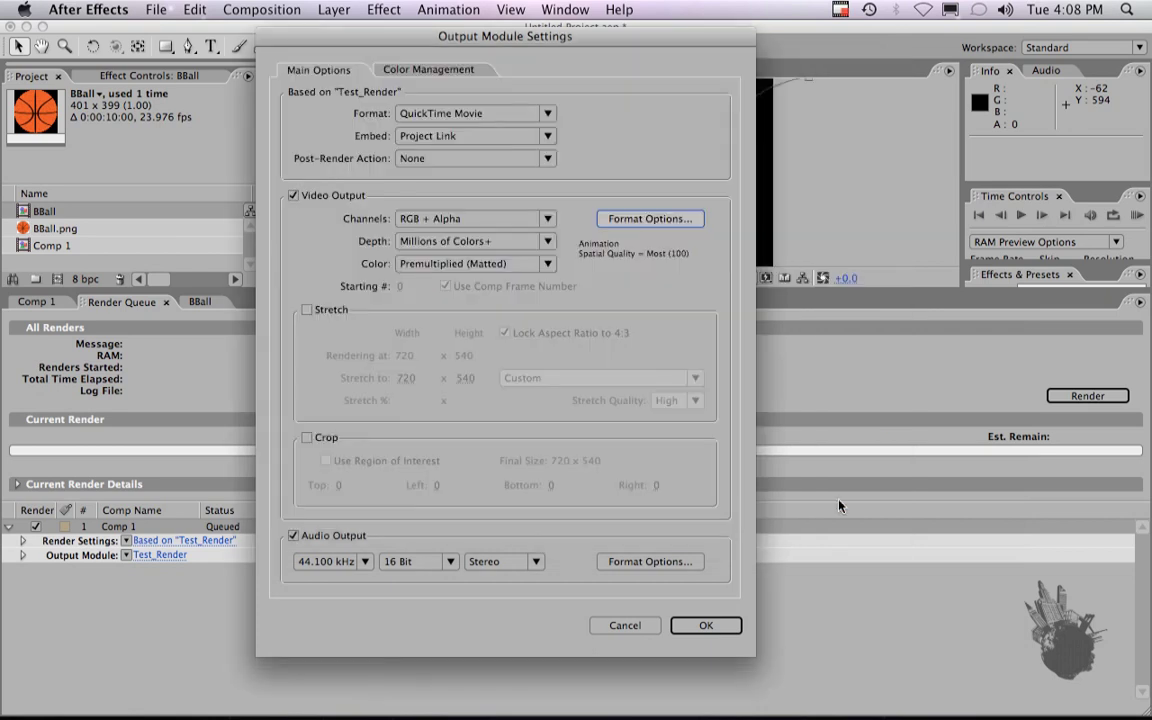
{"action": "left_click", "coordinate": [343, 537]}
{"action": "left_click", "coordinate": [702, 625]}
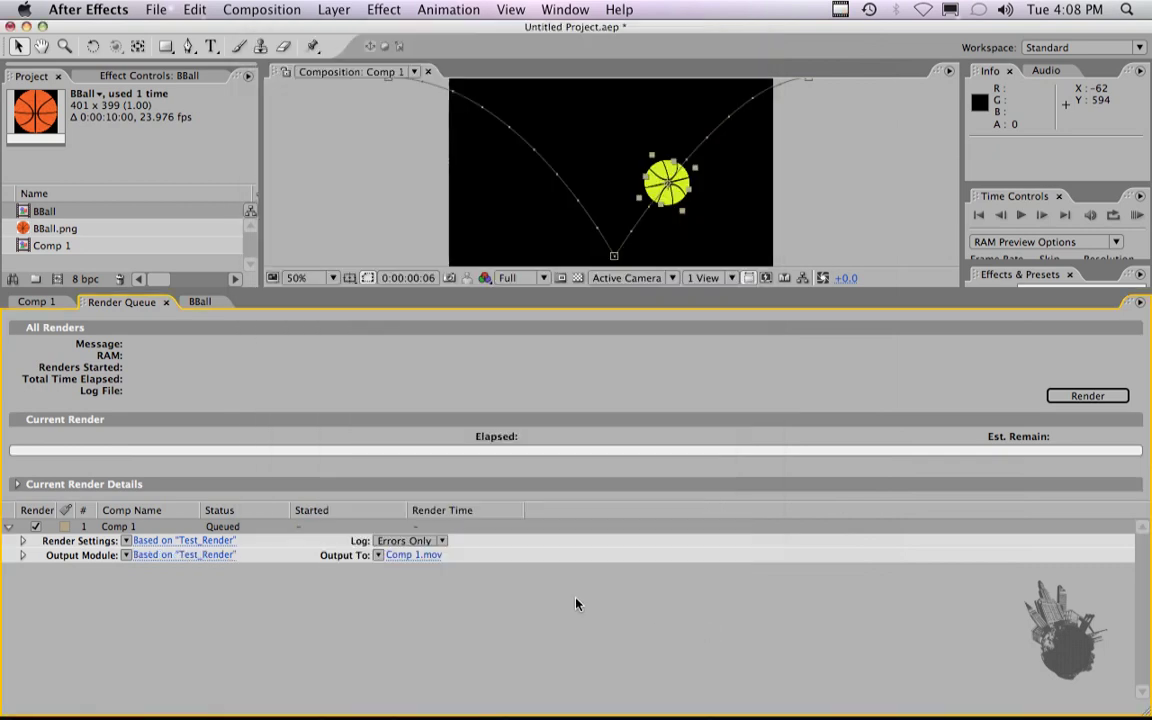
- Set the render output to BBall_Animation.mov on the Desktop
{"action": "left_click", "coordinate": [404, 556]}
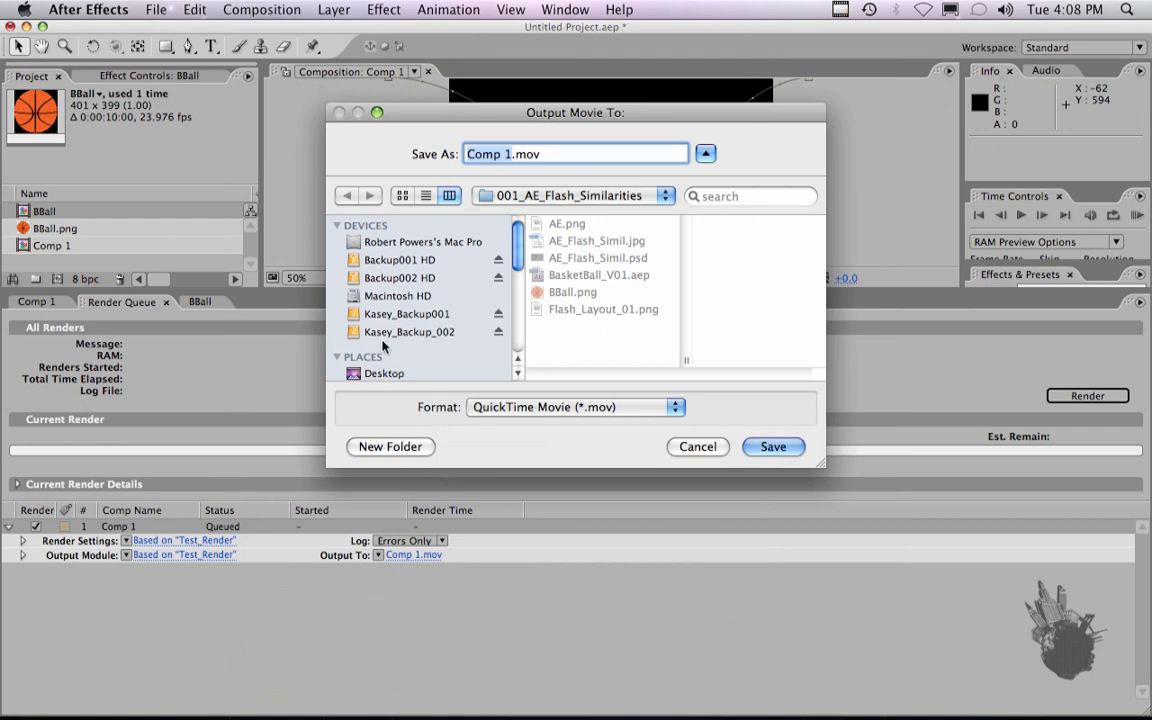
{"action": "scroll", "coordinate": [398, 240], "scroll_direction": "down", "scroll_amount": 5}
{"action": "scroll", "coordinate": [398, 240], "scroll_direction": "up", "scroll_amount": 1}
{"action": "left_click", "coordinate": [365, 236]}
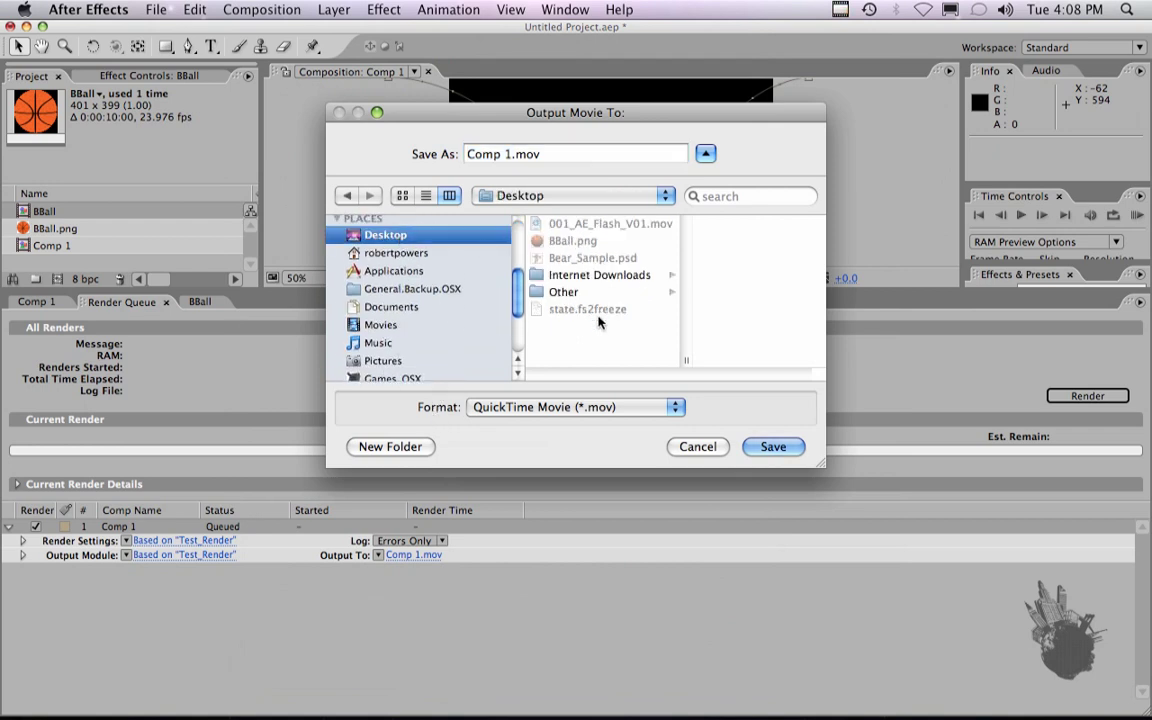
{"action": "key", "text": "Tab"}
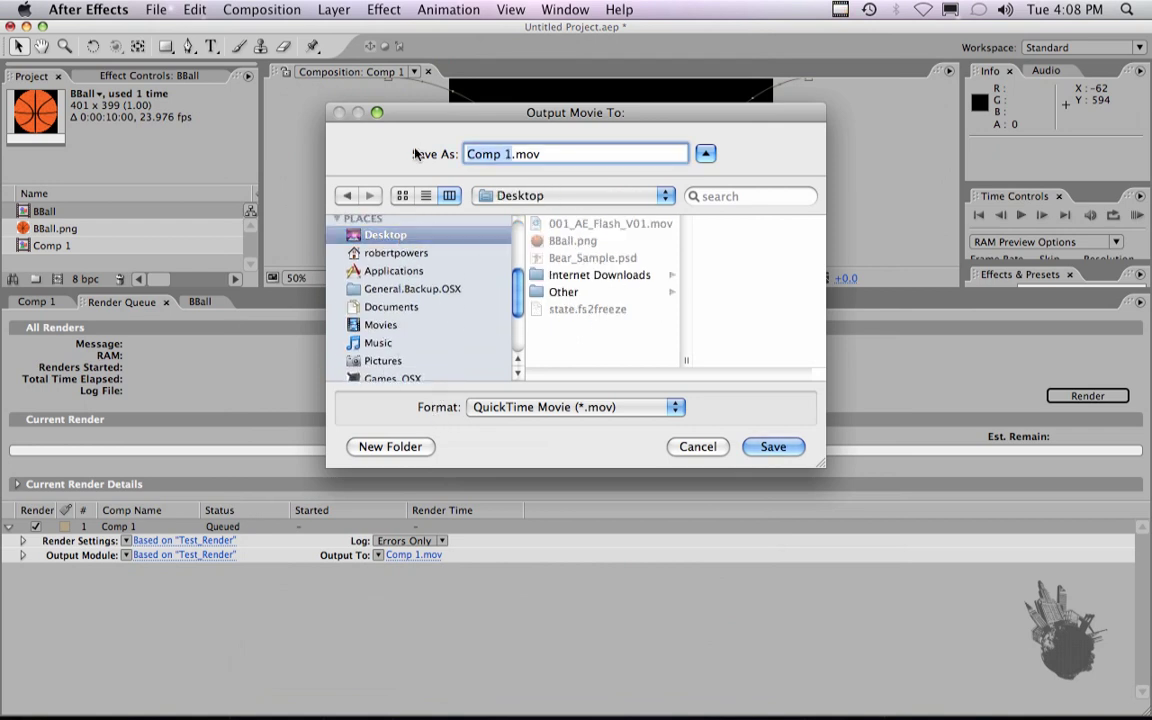
{"action": "key", "text": "BackSpace"}
{"action": "type", "text": "BBa"}
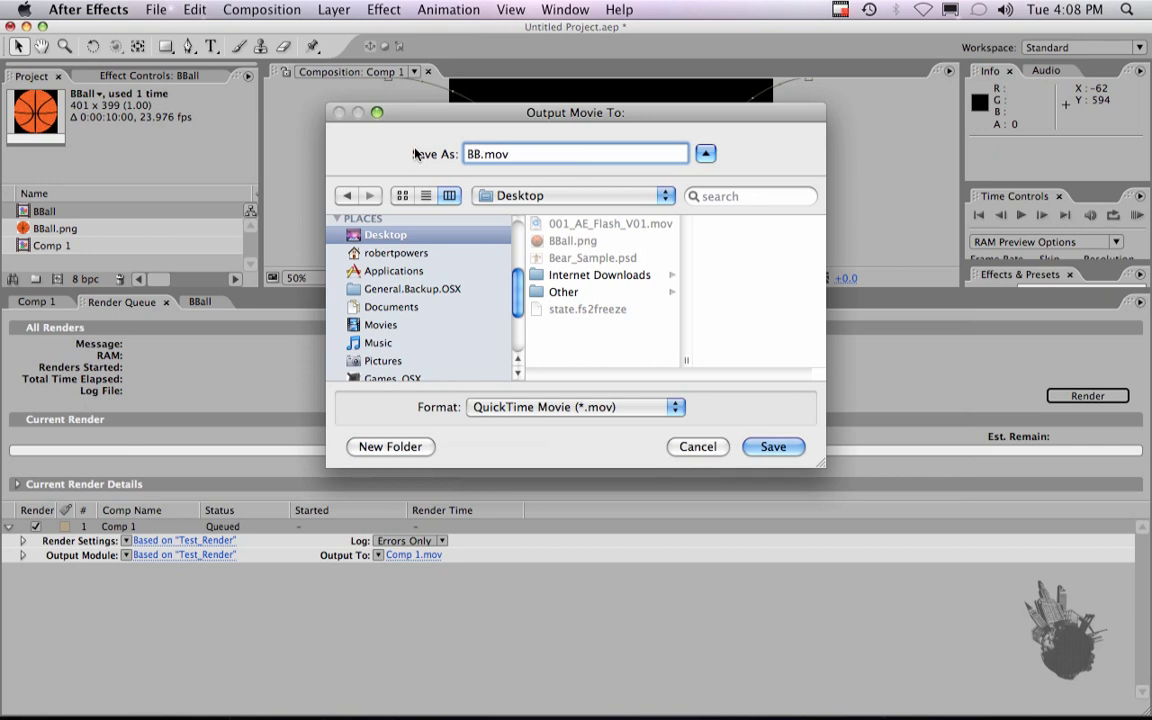
{"action": "type", "text": "ll_Animation"}
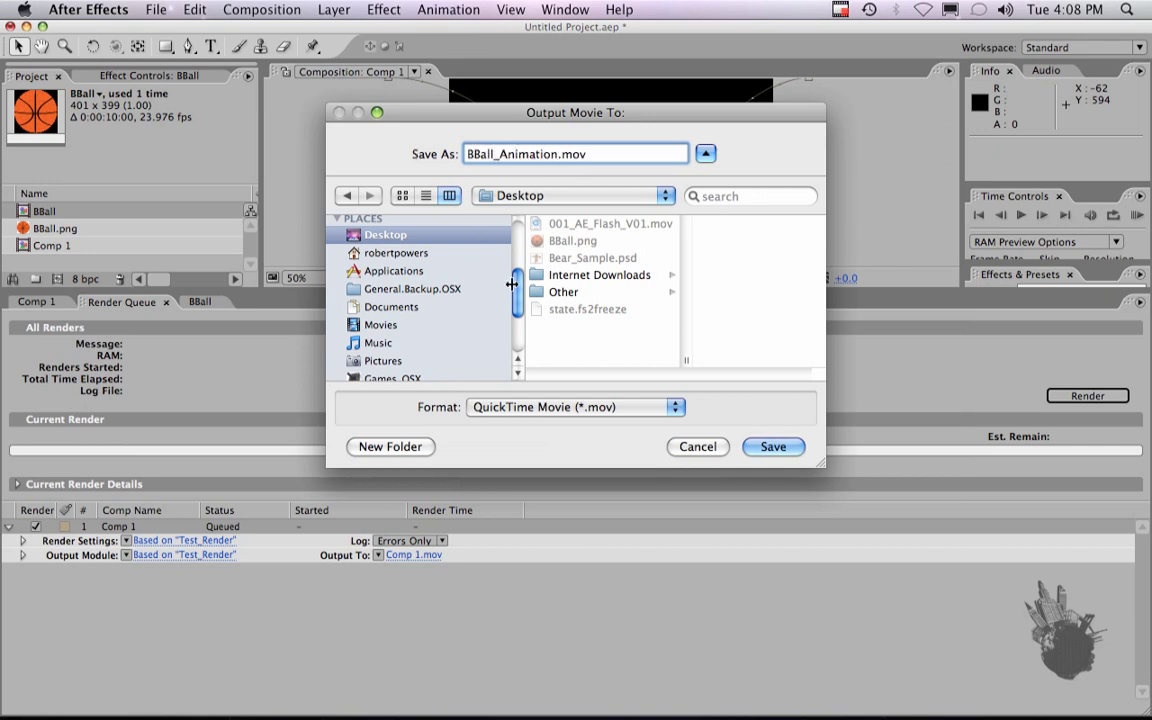
{"action": "left_click", "coordinate": [558, 358]}
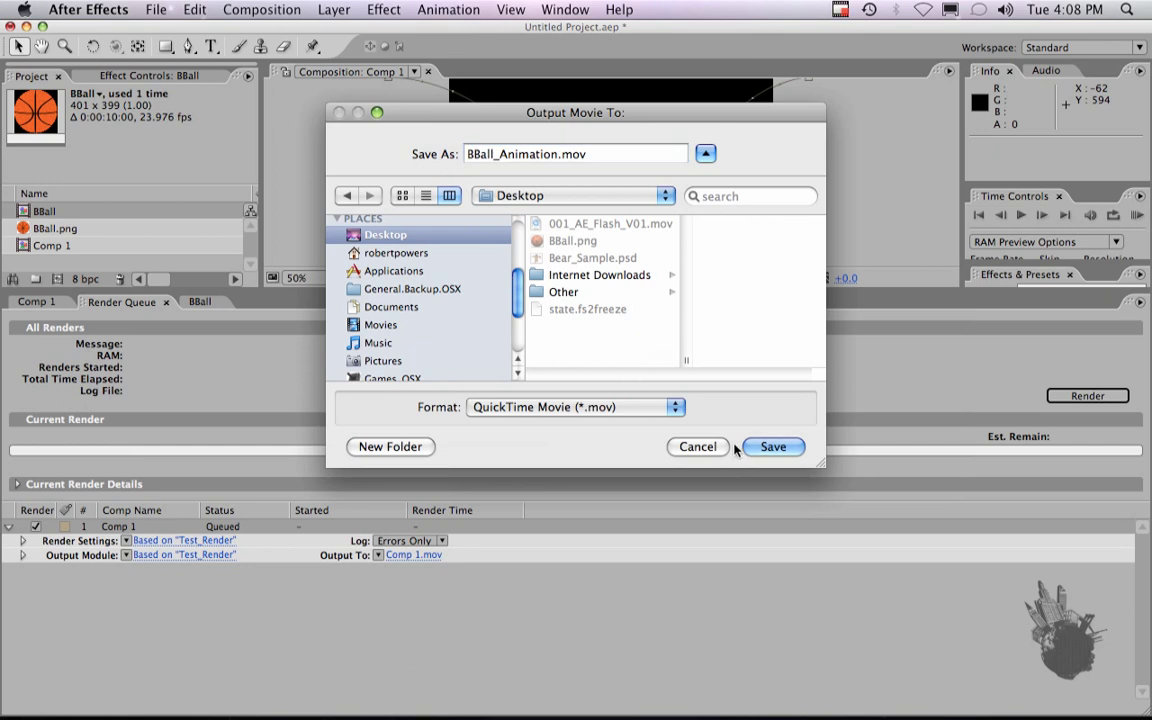
{"action": "left_click", "coordinate": [771, 447]}
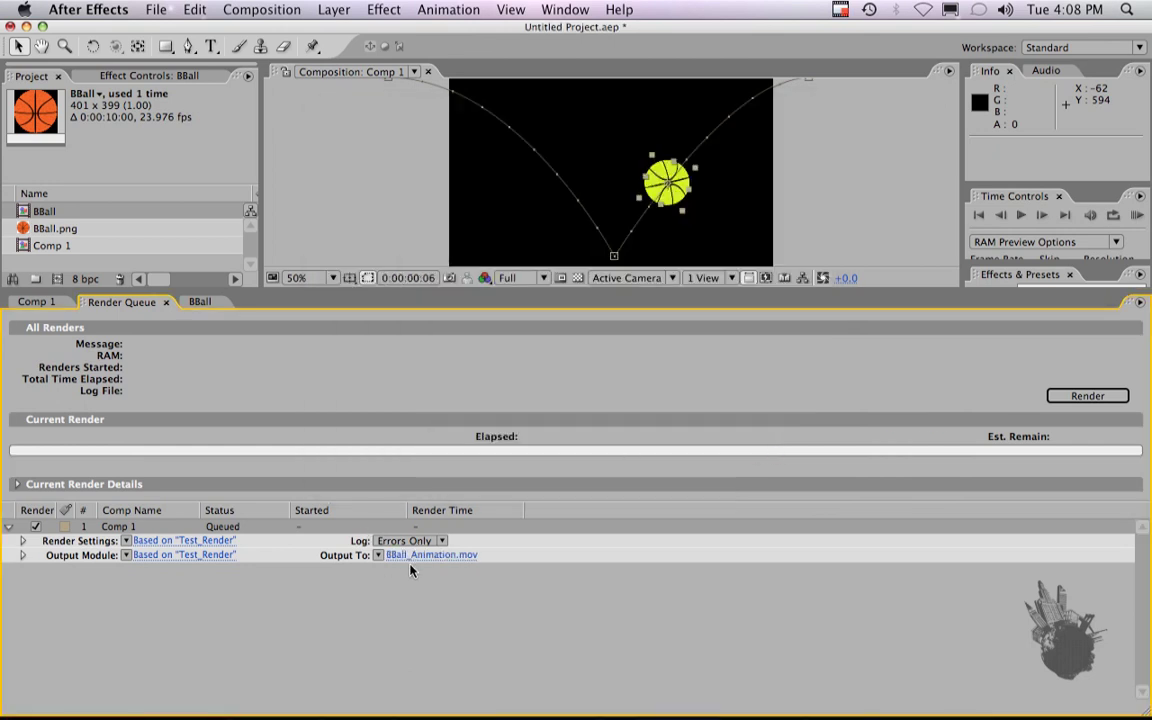
- Render Comp 1, then show the Desktop files in Finder
{"action": "left_click", "coordinate": [1077, 394]}
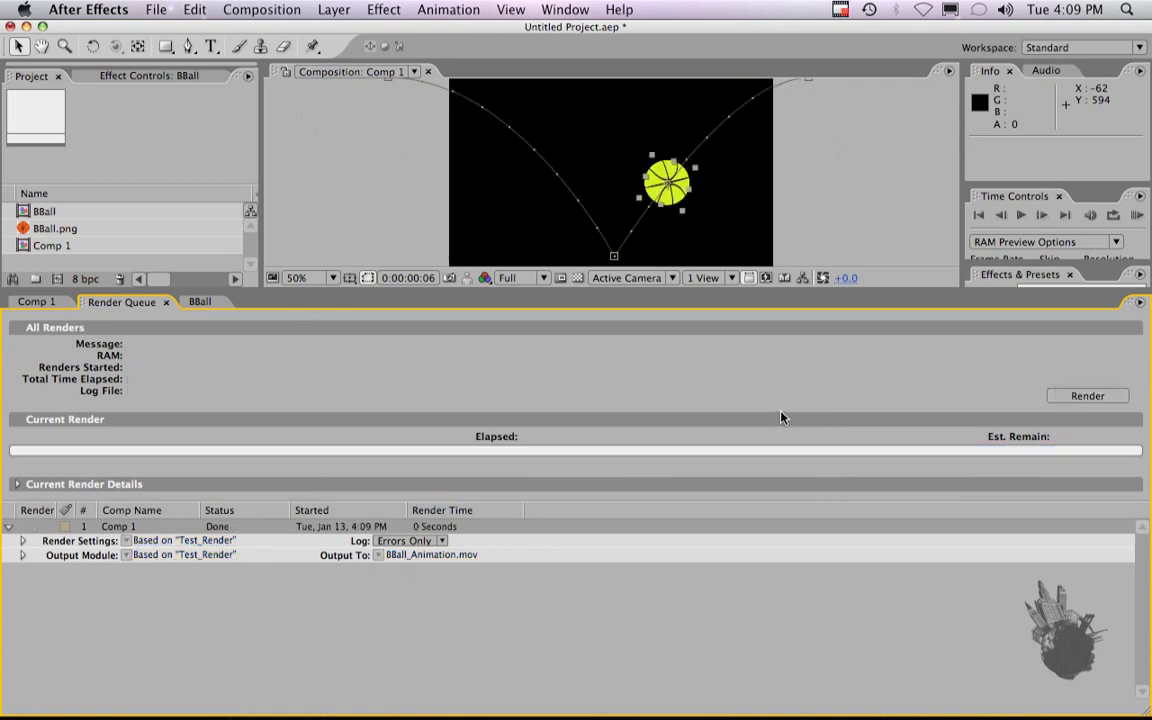
{"action": "key", "text": "super+Tab"}
{"action": "key", "text": "super+Tab"}
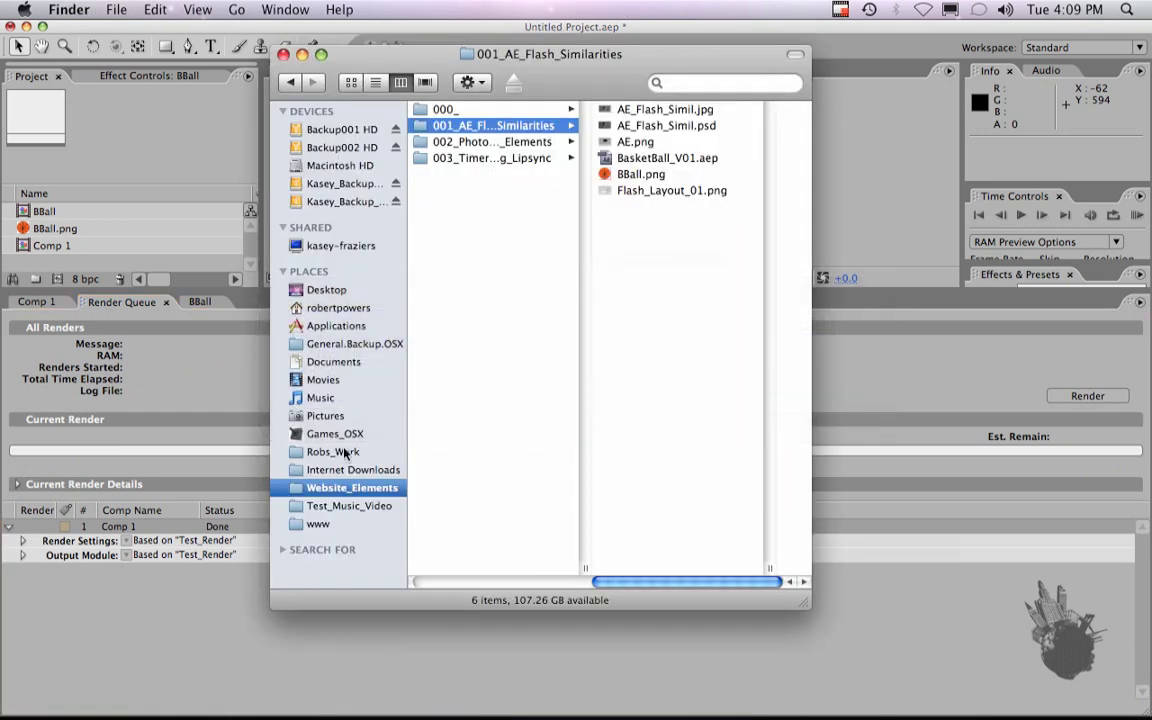
{"action": "left_click", "coordinate": [333, 290]}
- Open BBall_Animation.mov from the Desktop in QuickTime Player
{"action": "double_click", "coordinate": [415, 125]}
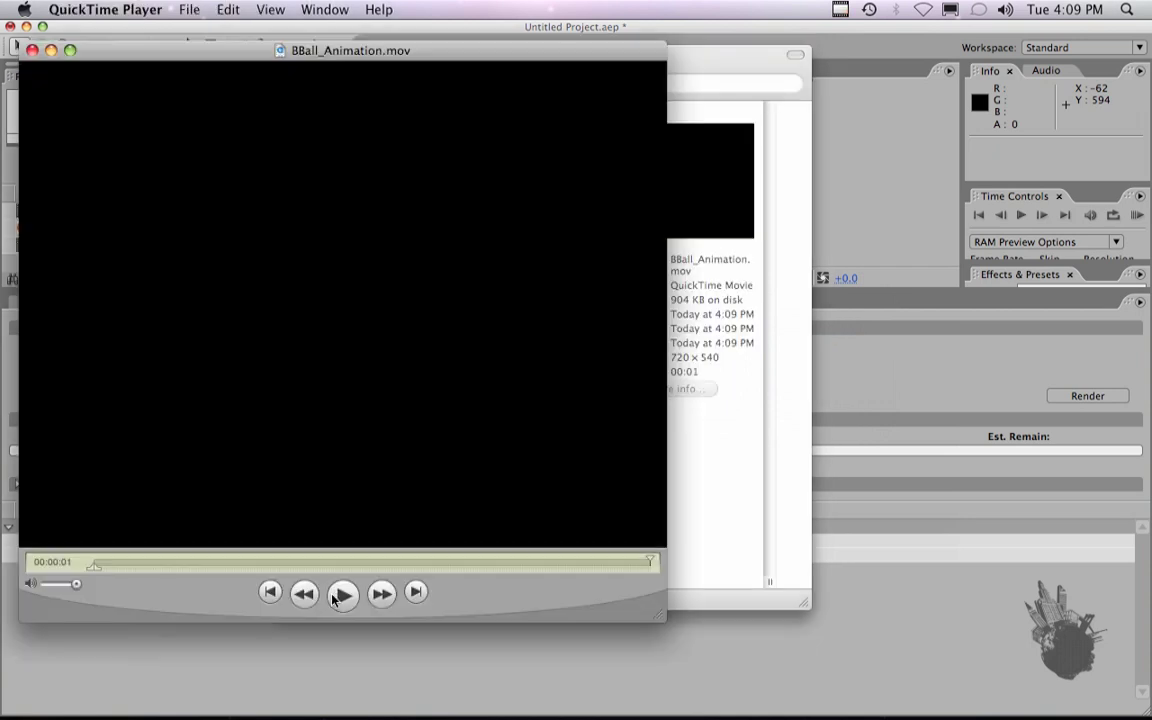